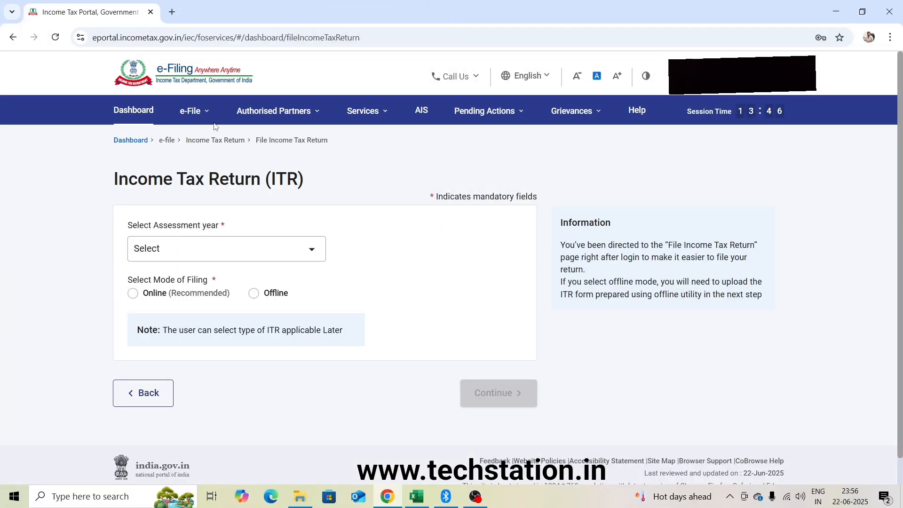
Set up the income tax return for assessment year 2025-26 (Current A.Y.) with the Online filing mode and continue.
left_click(206, 118)
mouse_move(220, 140)
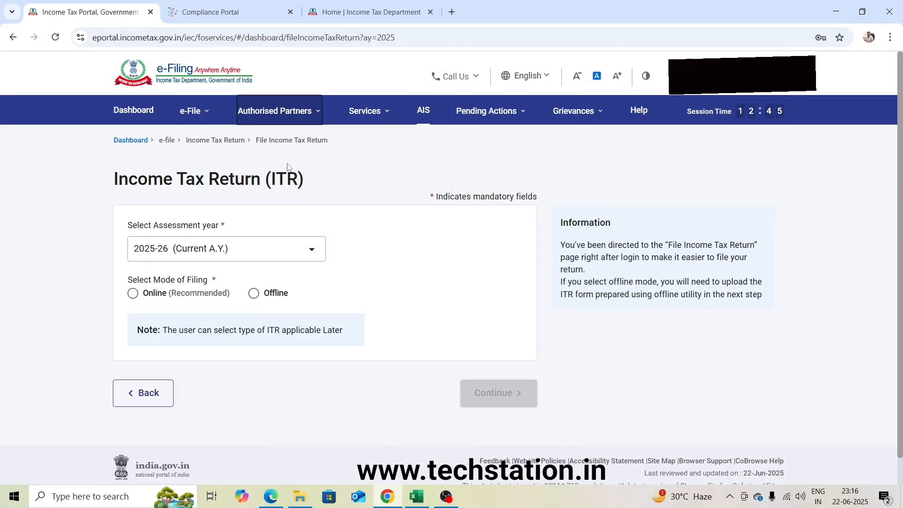
left_click(199, 254)
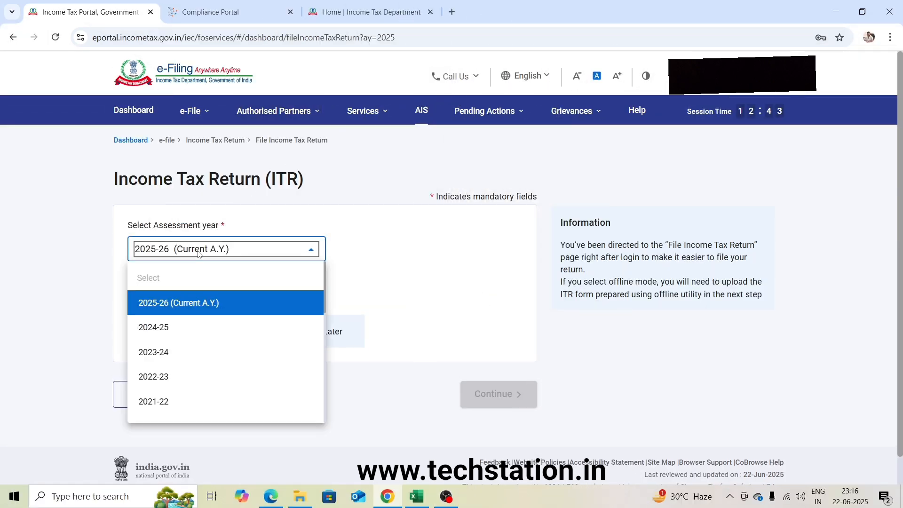
left_click(187, 303)
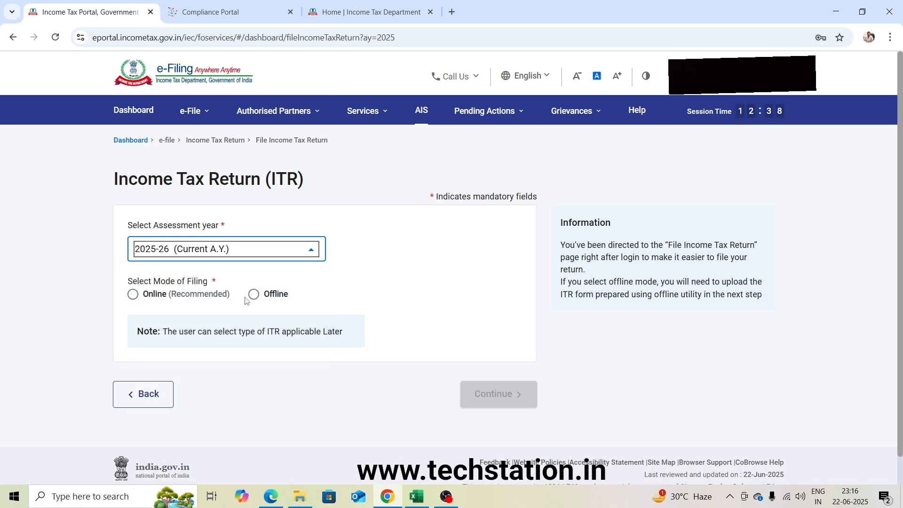
left_click(133, 295)
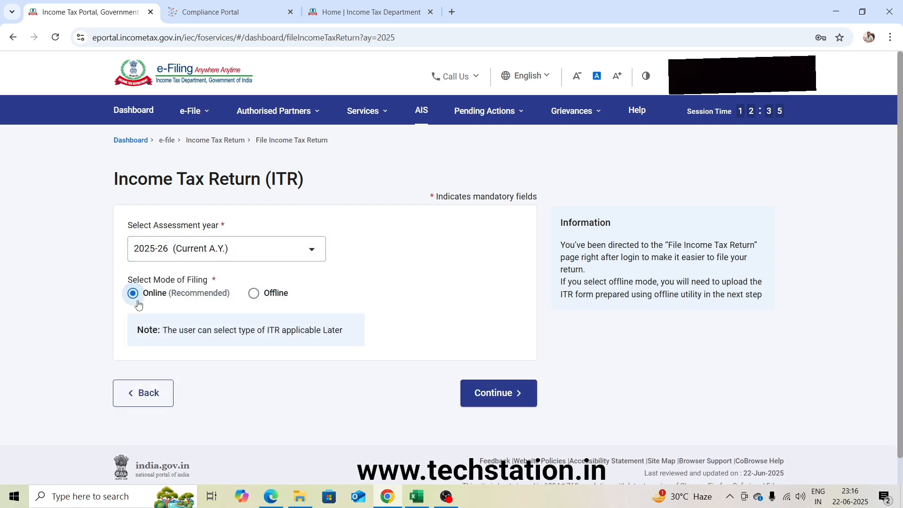
left_click(504, 396)
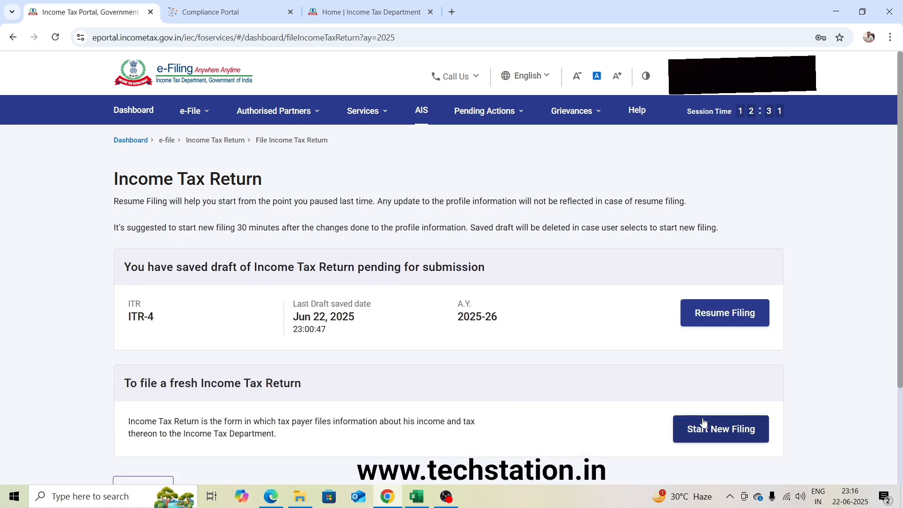
Start a new filing instead of resuming the saved draft, and continue with the Individual status.
scroll(704, 422, "down", 3)
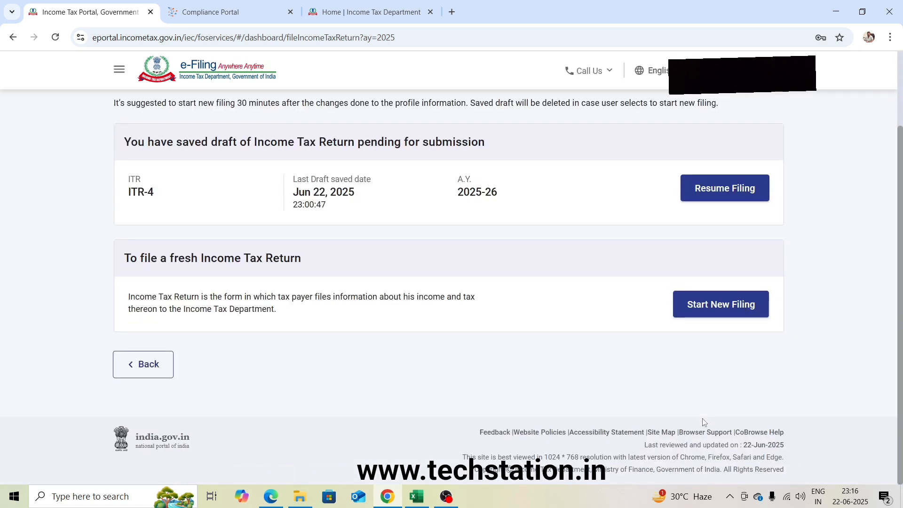
left_click(720, 305)
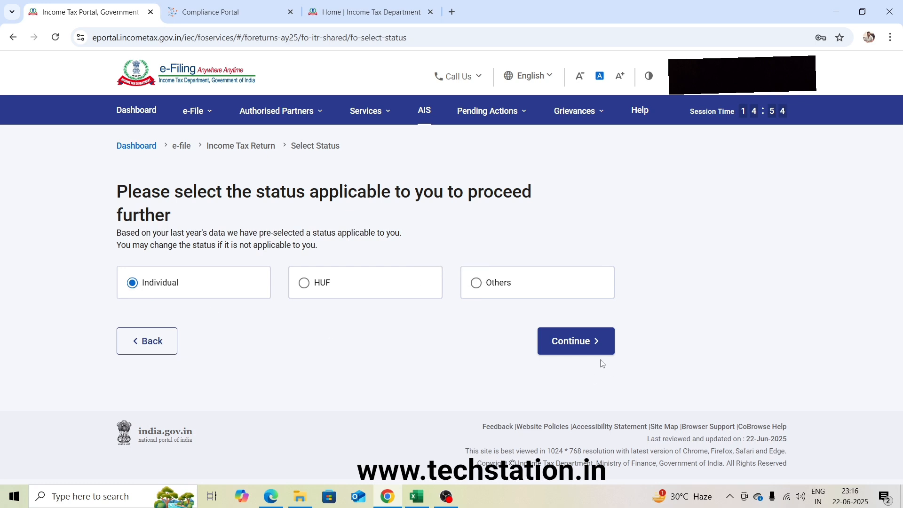
left_click(584, 344)
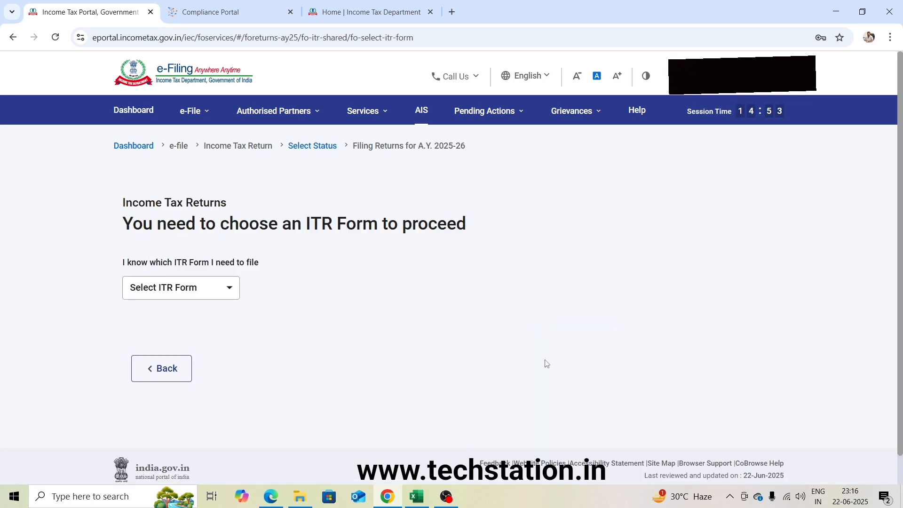
Choose ITR-4 as the form to file and proceed with it.
left_click(187, 289)
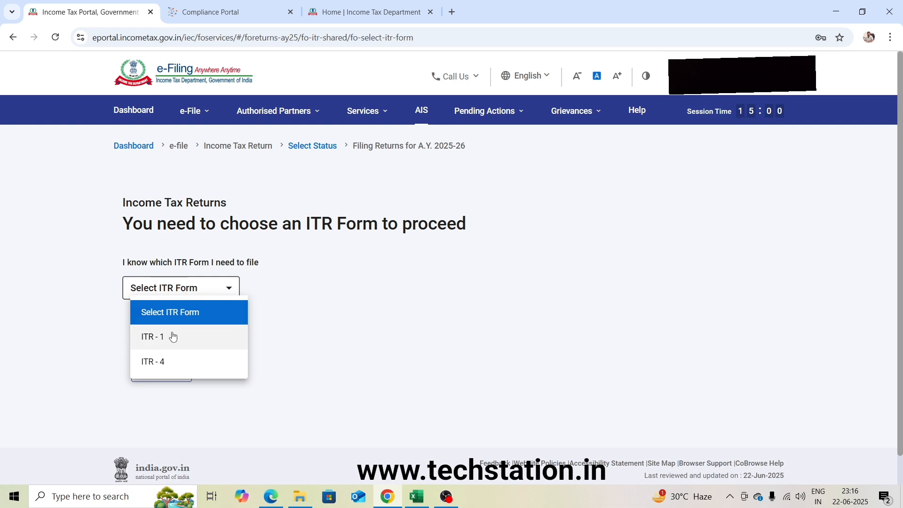
left_click(161, 363)
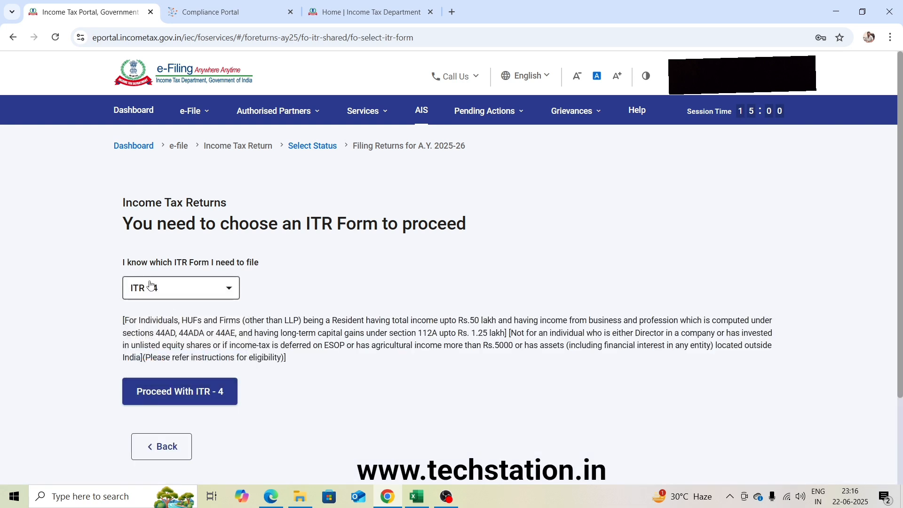
scroll(282, 310, "down", 3)
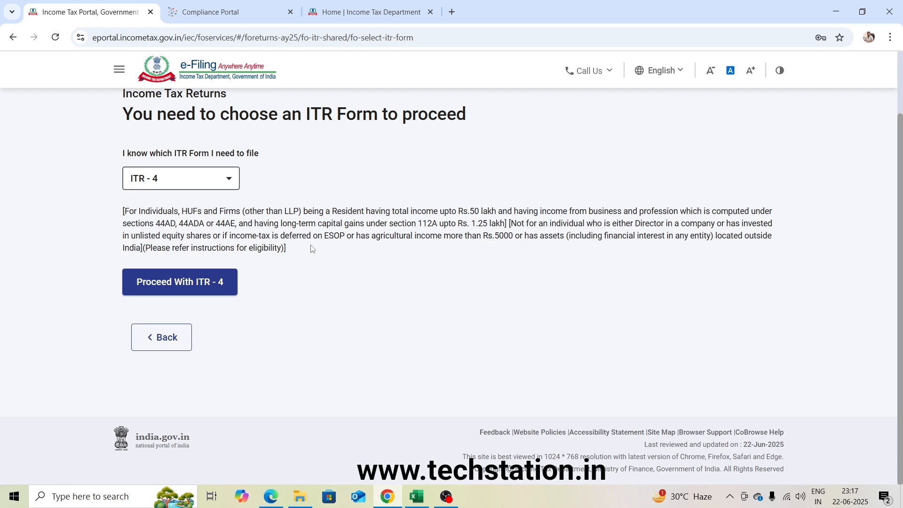
left_click(178, 283)
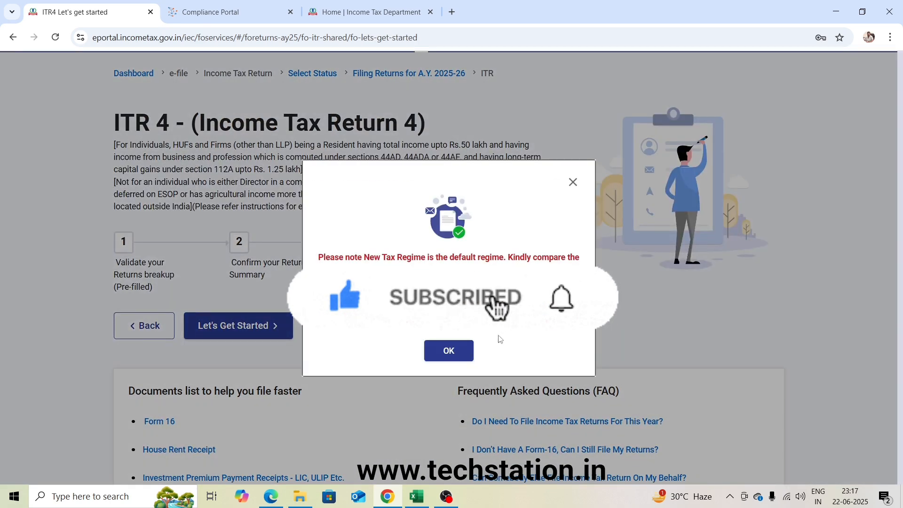
Accept the tax regime notice, get started with ITR-4, and continue with the reason "Taxable income is more than basic exemption limit".
left_click(449, 351)
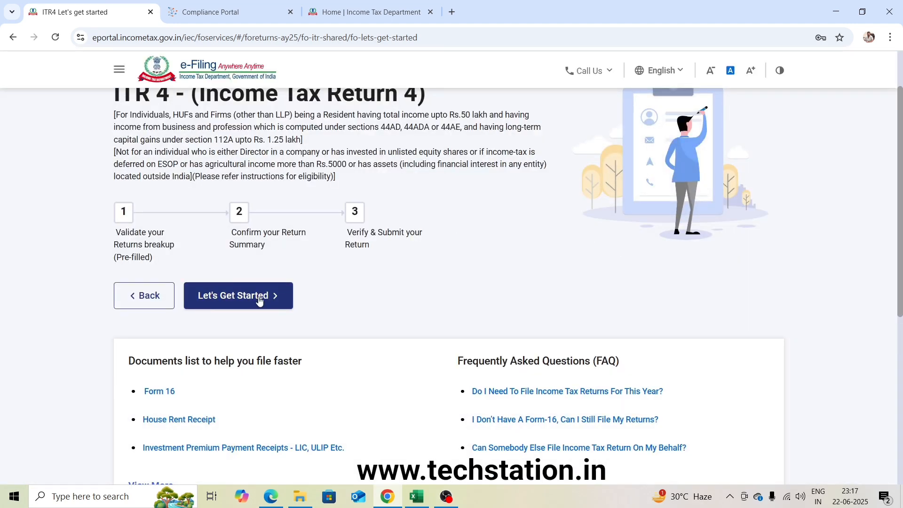
left_click(259, 300)
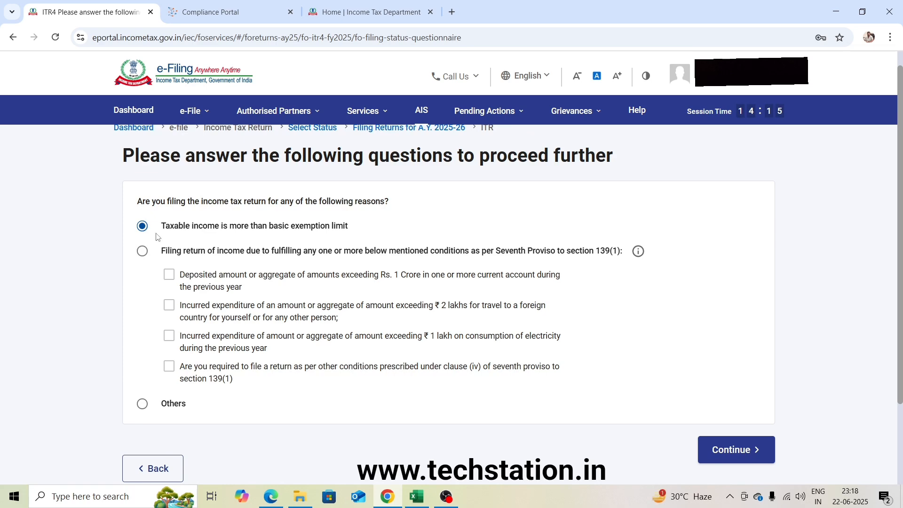
left_click(731, 453)
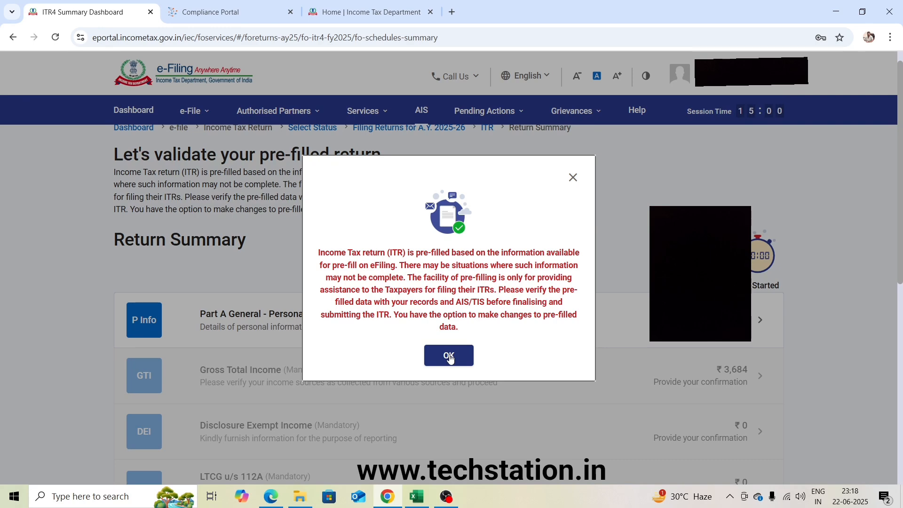
Acknowledge the pre-filled data notice and open the Part A General - Personal Information schedule.
left_click(449, 356)
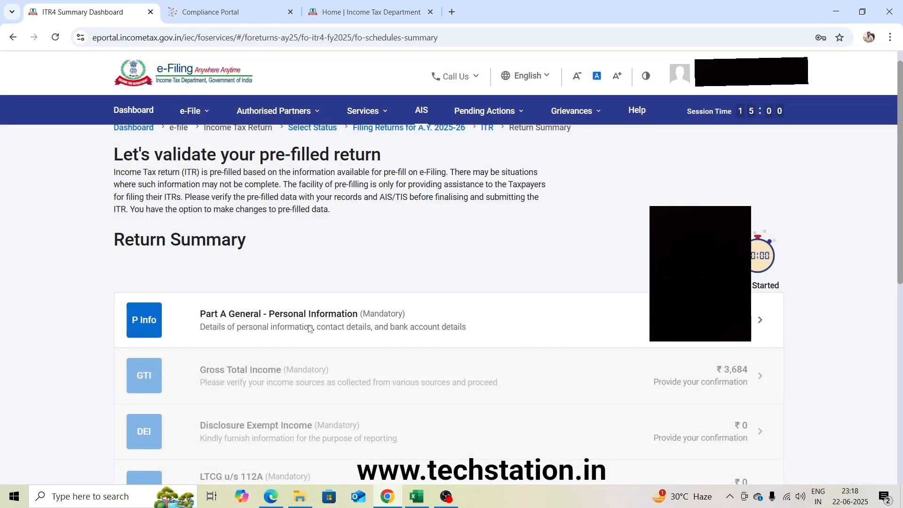
scroll(310, 328, "down", 2)
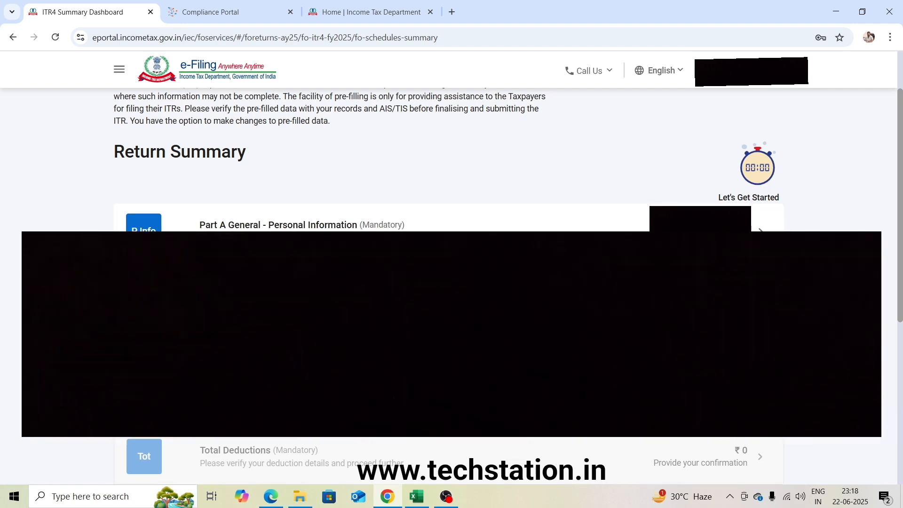
left_click(758, 232)
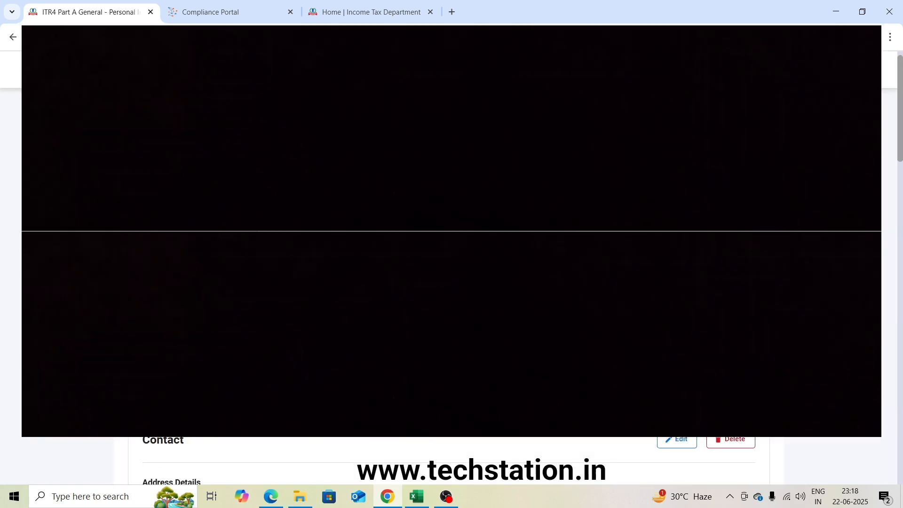
Review the pre-filled personal details, contact information and nature of employment, down to the Filing Section.
scroll(451, 253, "down", 8)
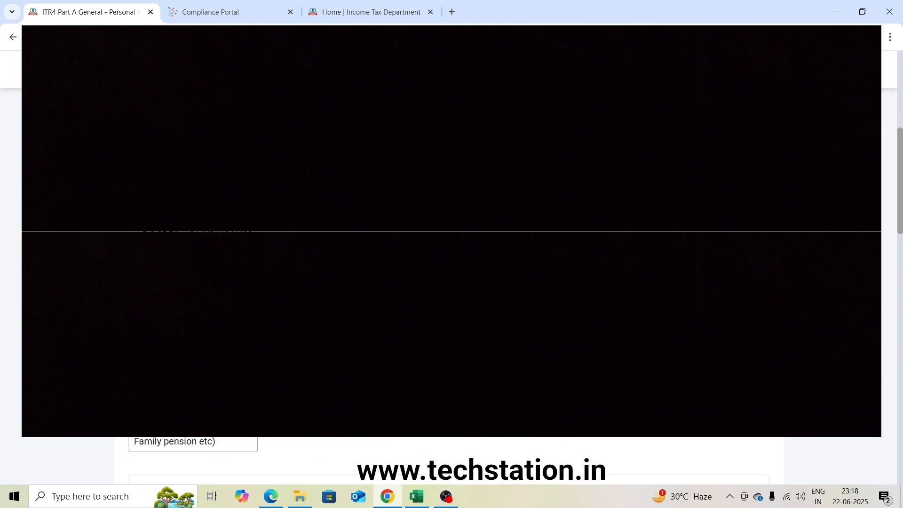
scroll(452, 254, "down", 3)
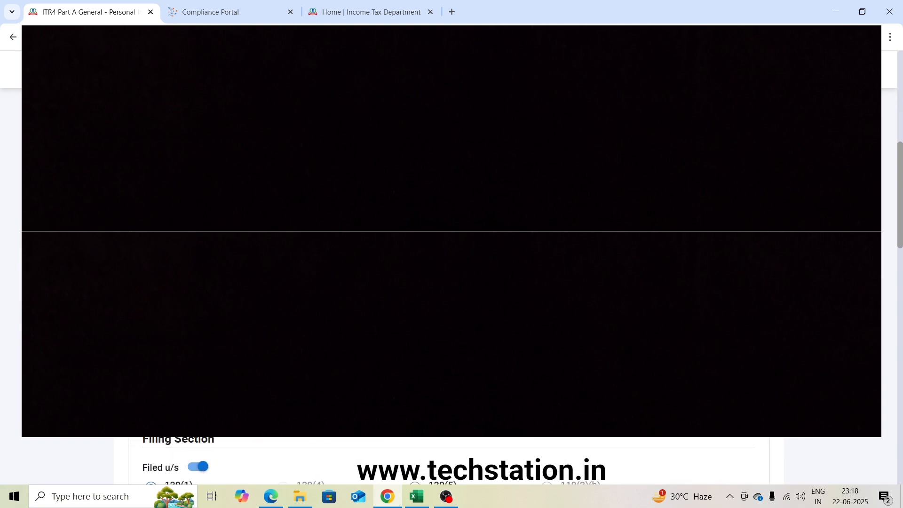
scroll(451, 254, "up", 2)
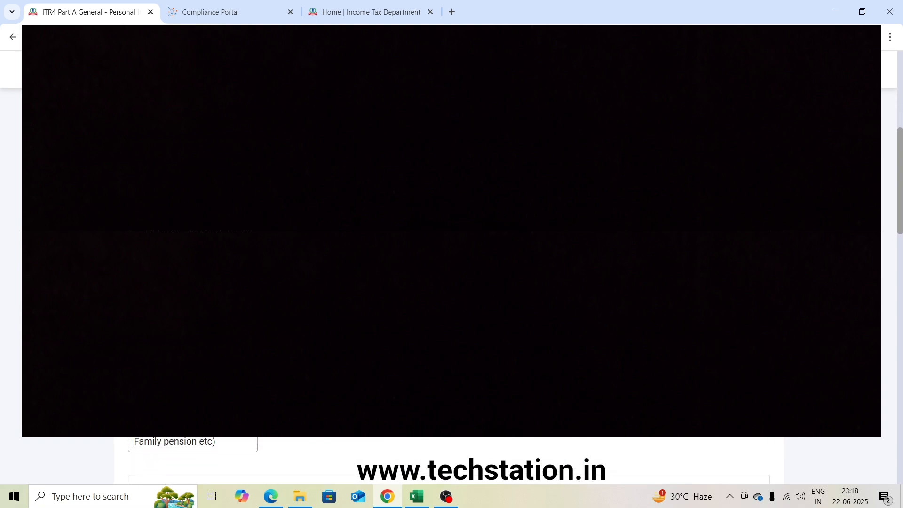
scroll(452, 254, "down", 3)
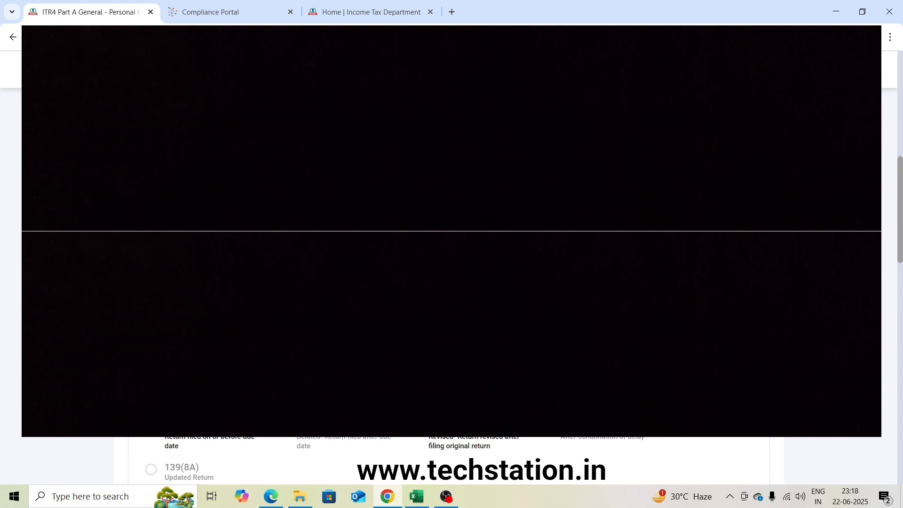
scroll(452, 254, "down", 2)
scroll(452, 254, "up", 2)
scroll(452, 254, "down", 3)
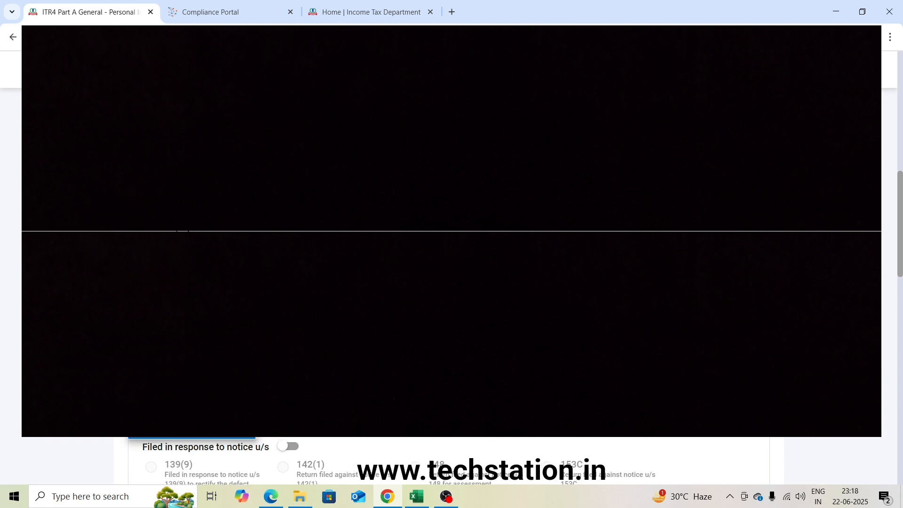
scroll(242, 298, "up", 2)
scroll(242, 298, "down", 2)
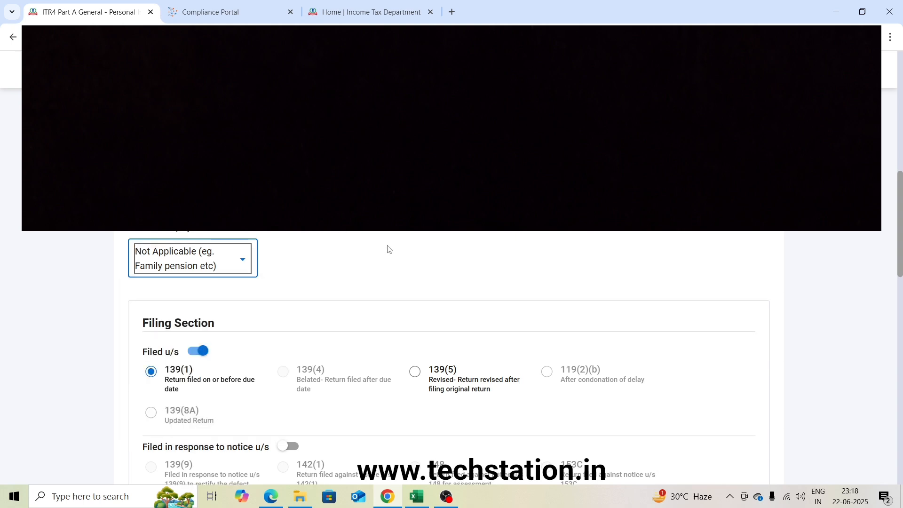
In the Filing Section, answer No to question A23 on Form 10-IEA for AY 2024-25 and No to opting out of the New Tax Regime.
scroll(388, 249, "down", 3)
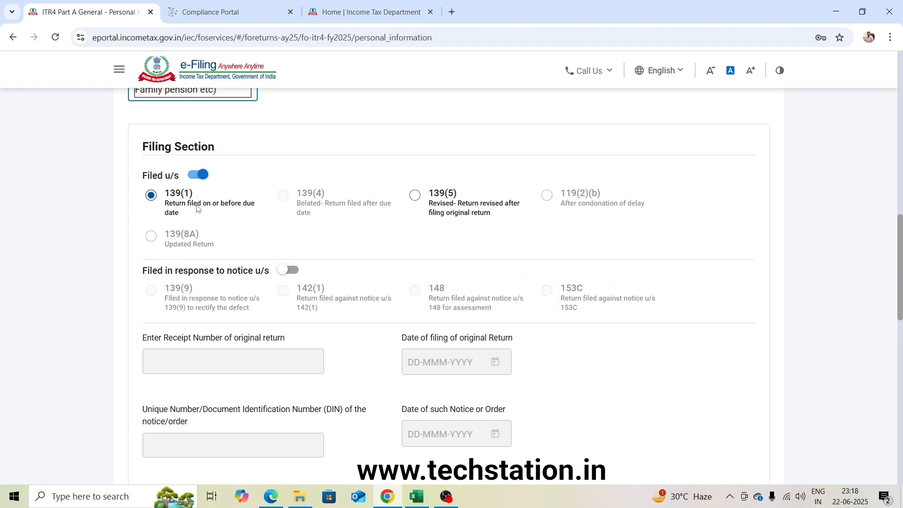
scroll(198, 208, "down", 8)
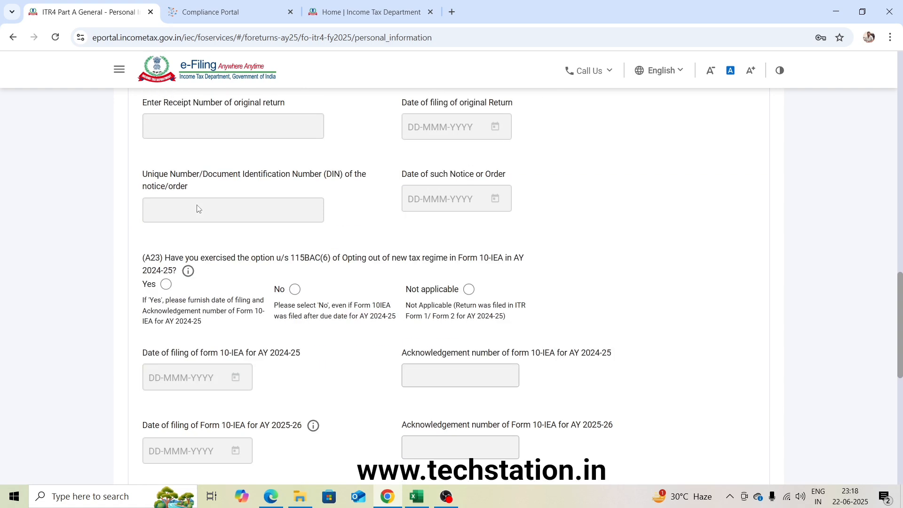
scroll(198, 209, "up", 1)
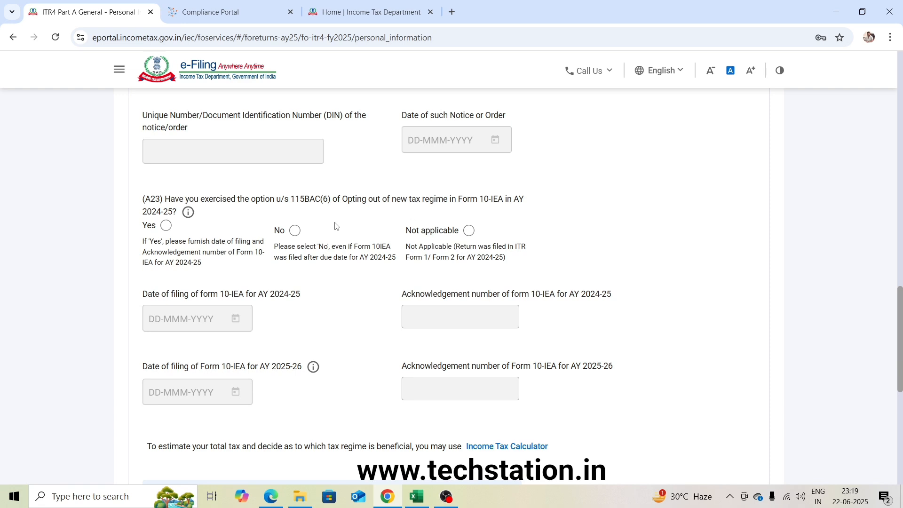
scroll(295, 230, "up", 10)
scroll(295, 230, "up", 9)
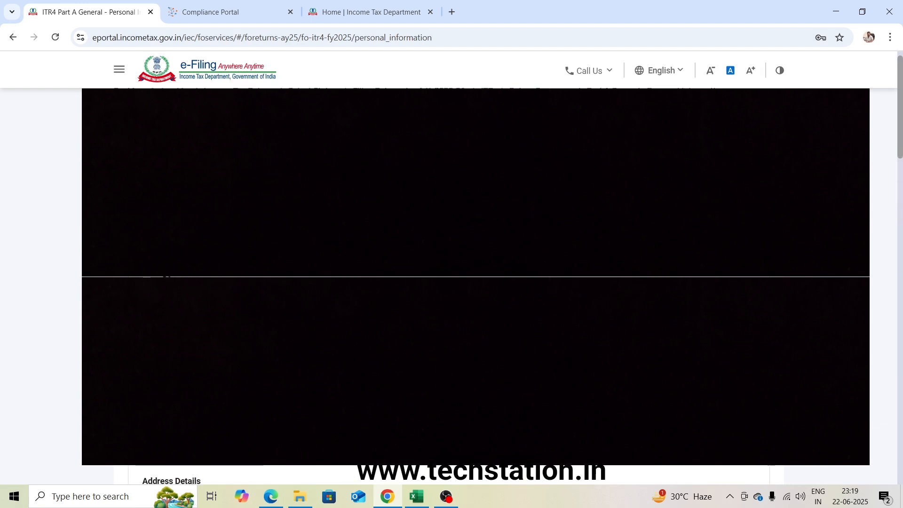
scroll(295, 230, "down", 20)
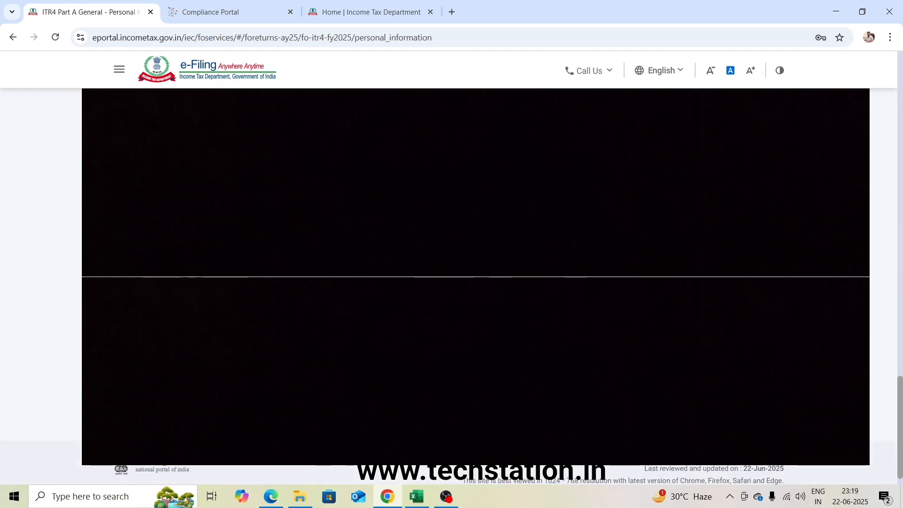
scroll(295, 229, "up", 3)
scroll(295, 229, "up", 2)
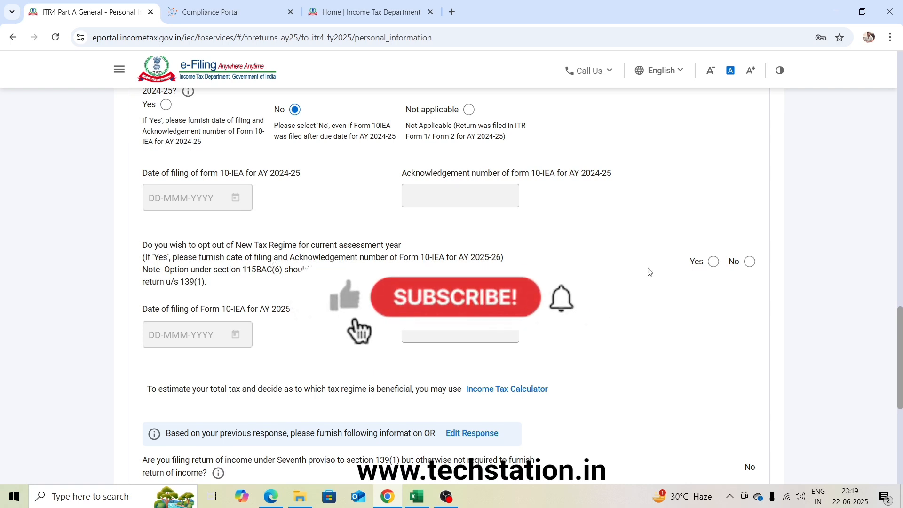
left_click(749, 262)
Expand Bank Details, check the accounts nominated for refund, and confirm the Personal Information schedule.
scroll(784, 281, "down", 5)
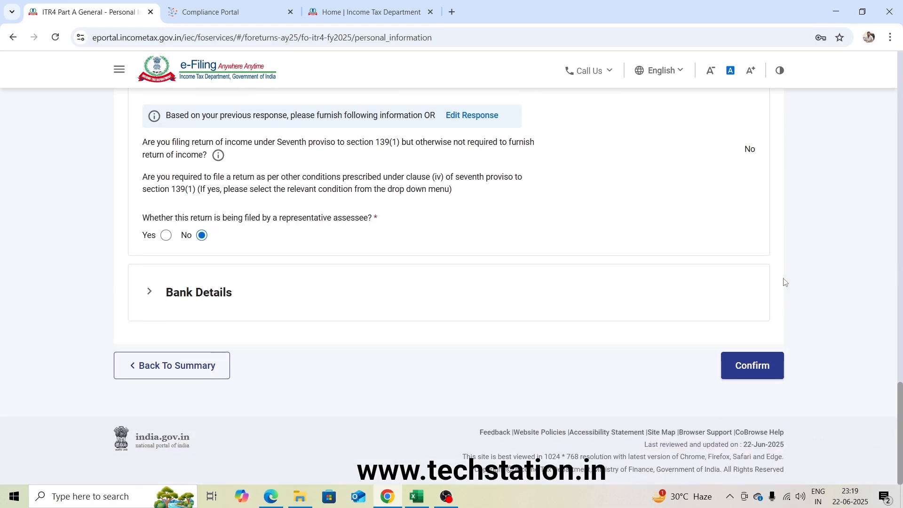
left_click(149, 292)
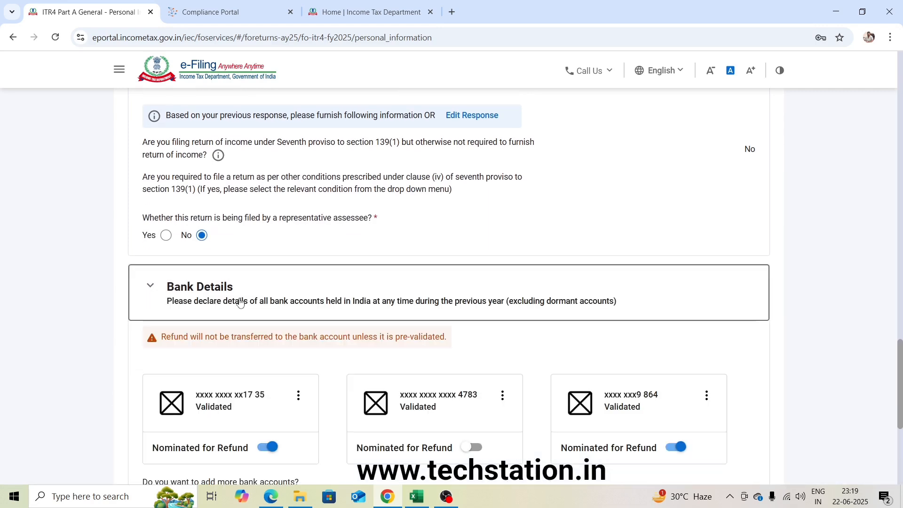
scroll(240, 303, "down", 4)
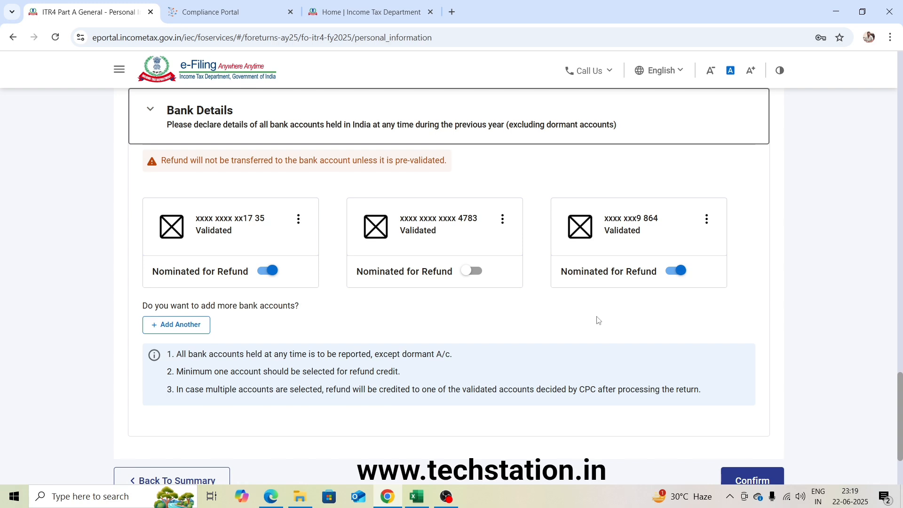
scroll(596, 317, "down", 3)
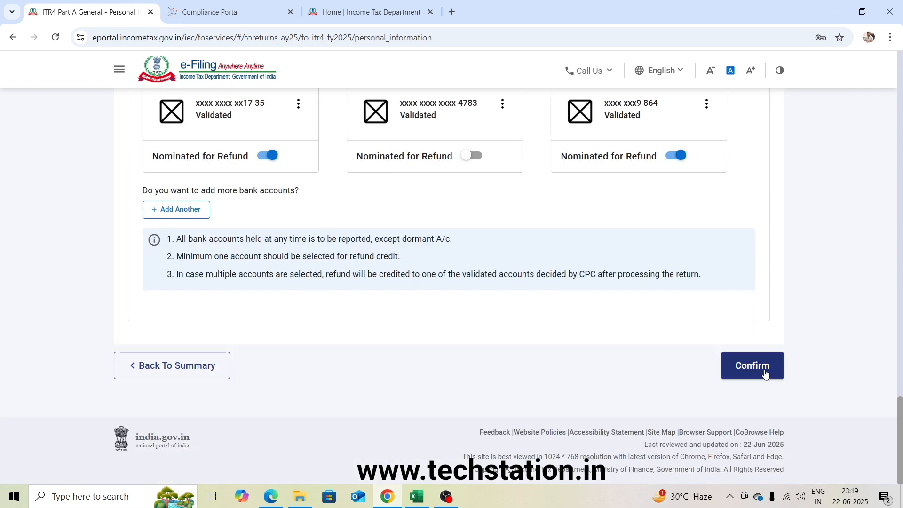
left_click(752, 366)
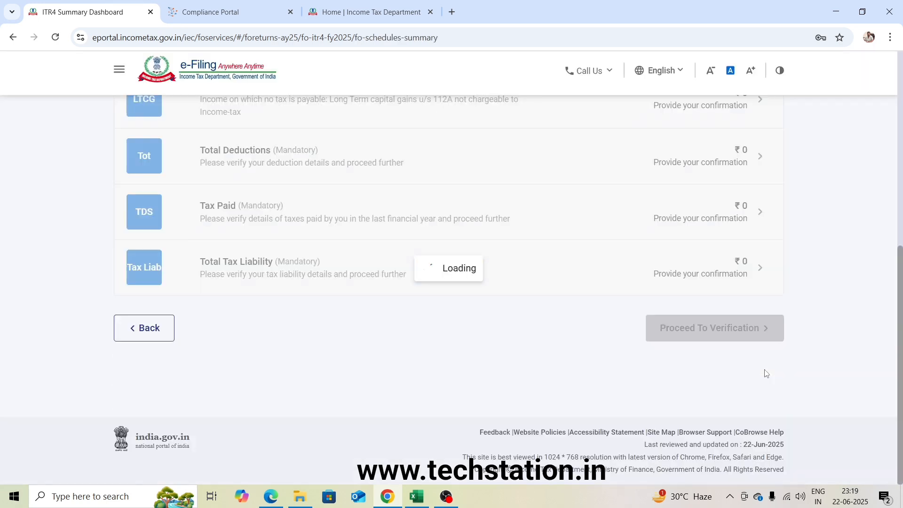
Open the Gross Total Income schedule, acknowledging the salary notice, and start editing B1 Income from Business & Profession.
scroll(764, 374, "up", 2)
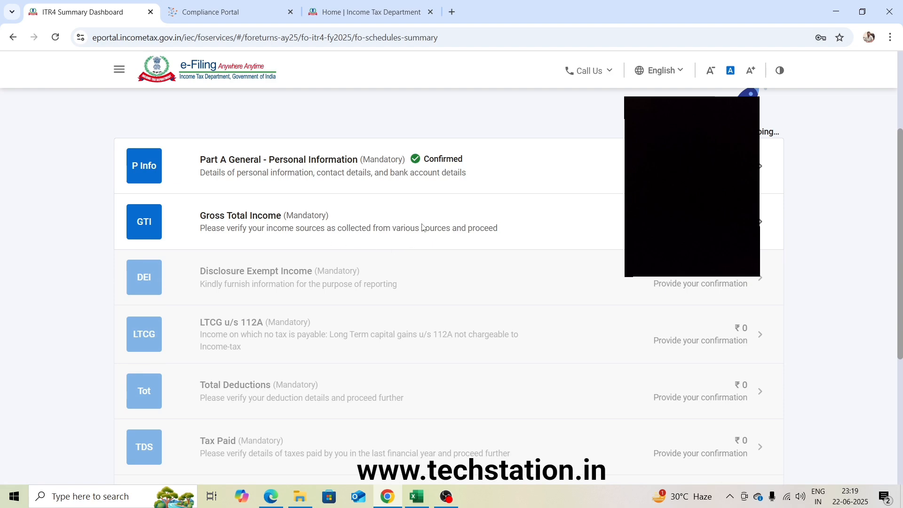
left_click(278, 219)
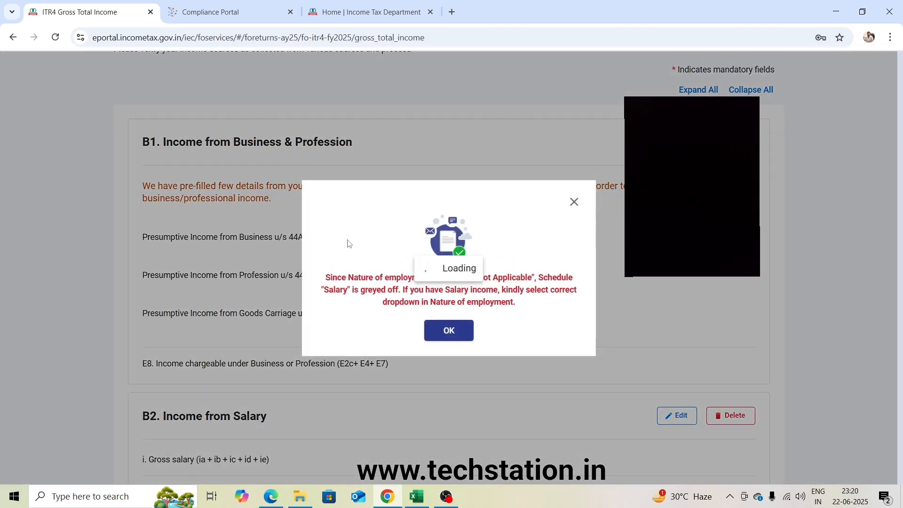
left_click(449, 331)
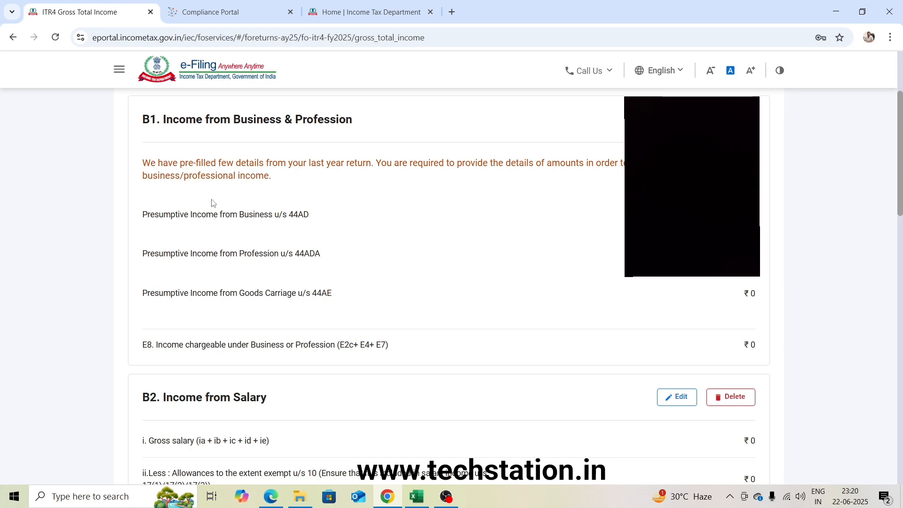
scroll(226, 212, "up", 2)
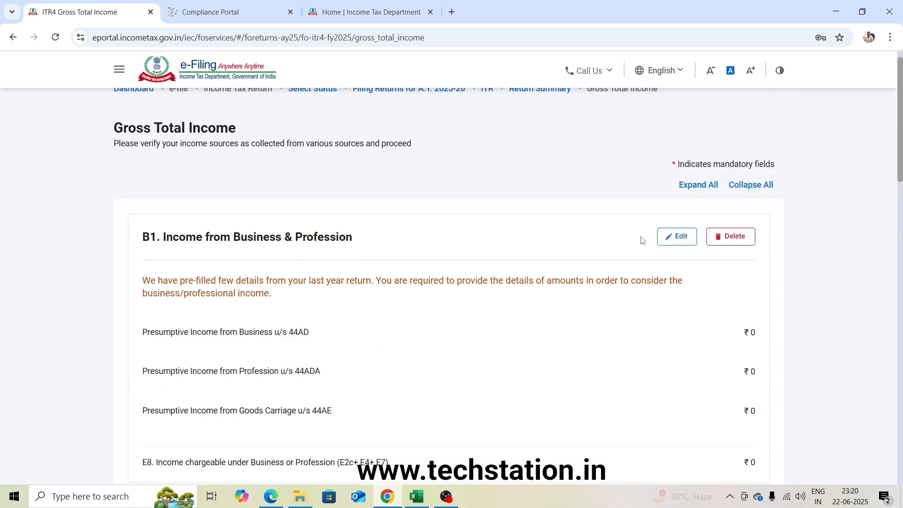
left_click(676, 238)
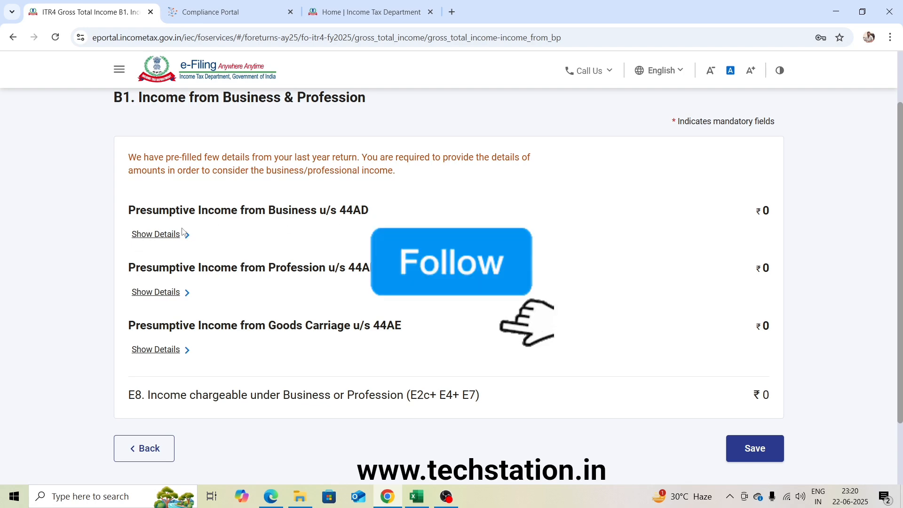
Show the section 44AD business income details and check the By Sales amount in the Balance Sheet Format workbook in Excel.
left_click(166, 239)
scroll(306, 263, "down", 6)
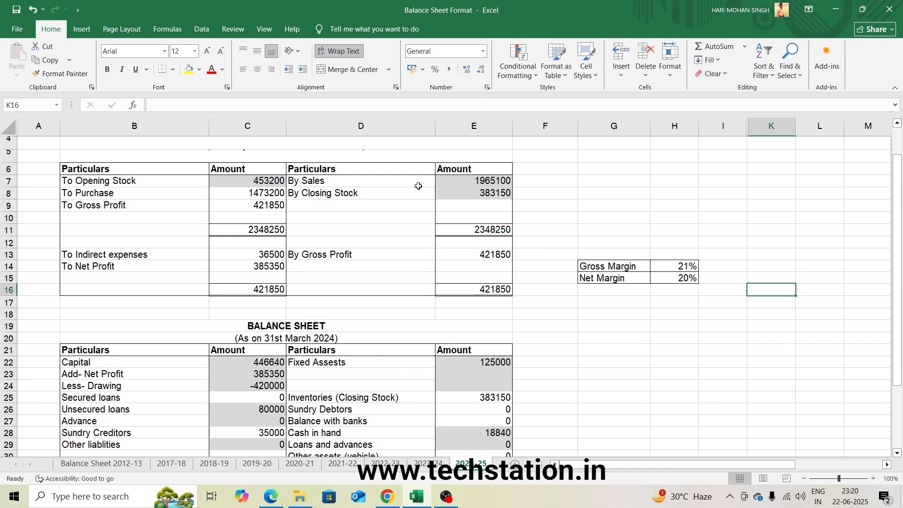
left_click(457, 181)
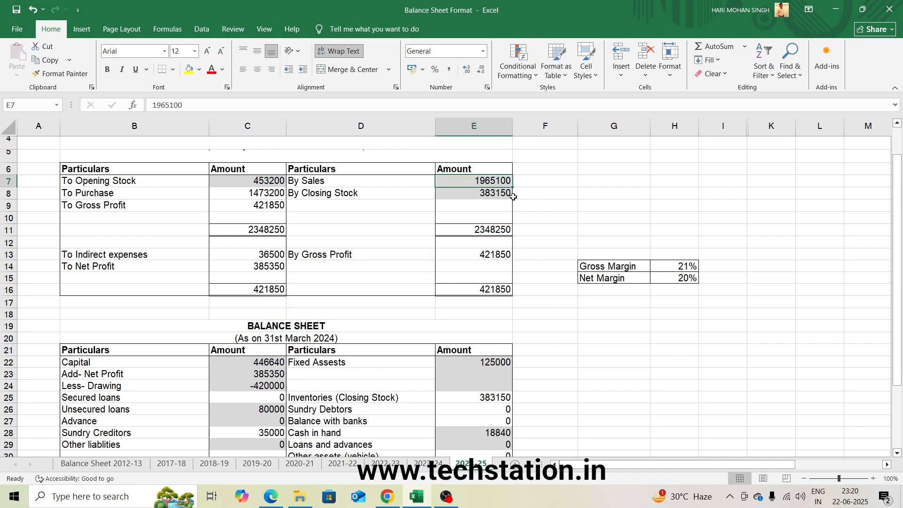
key("alt+Tab")
key("alt+Tab")
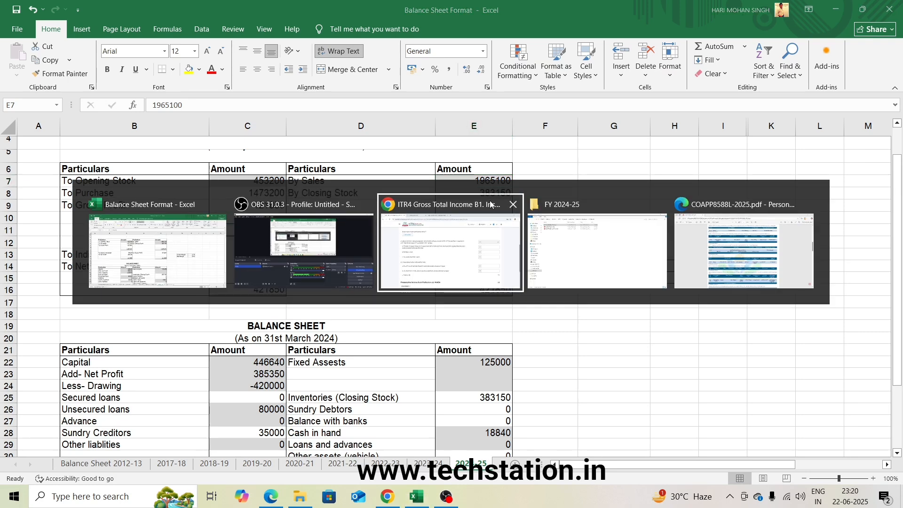
left_click(480, 269)
On the e-Filing form, enter 1965100 as Receipts in Cash under E1 Gross Turnover or Gross Receipts.
left_click(675, 218)
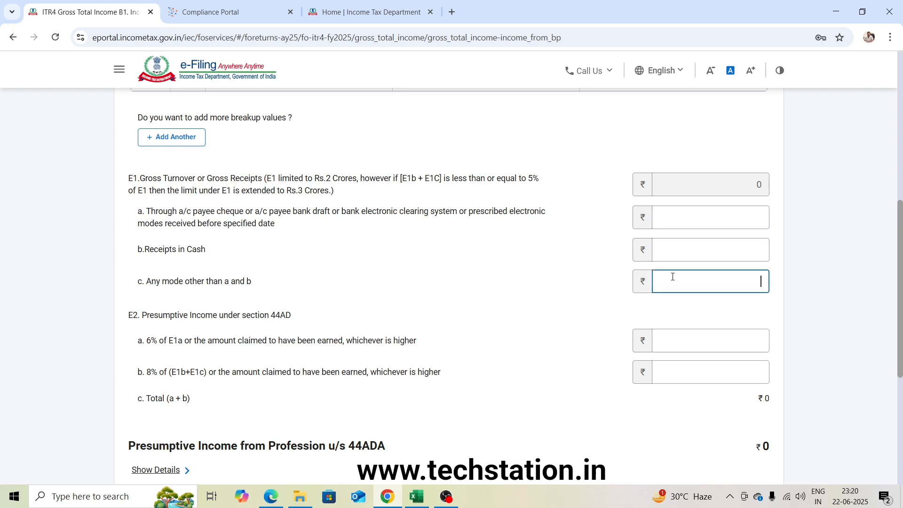
left_click(665, 252)
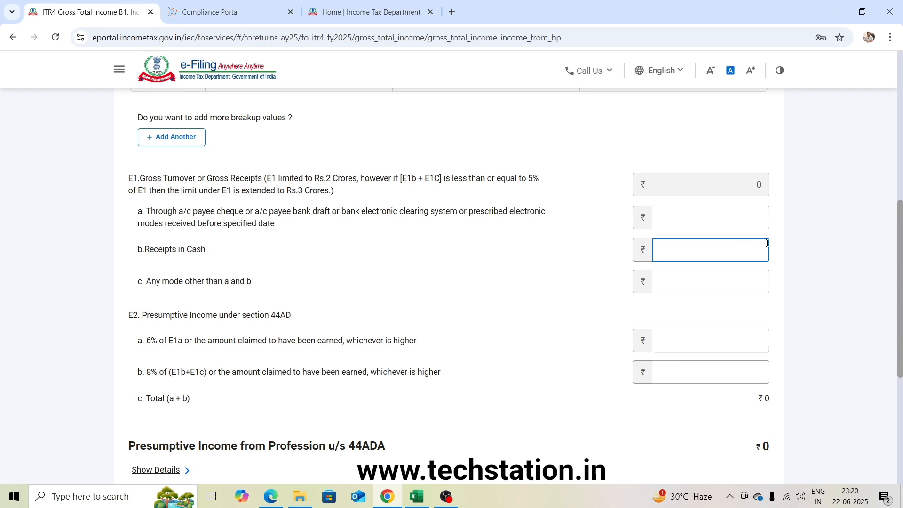
left_click(416, 497)
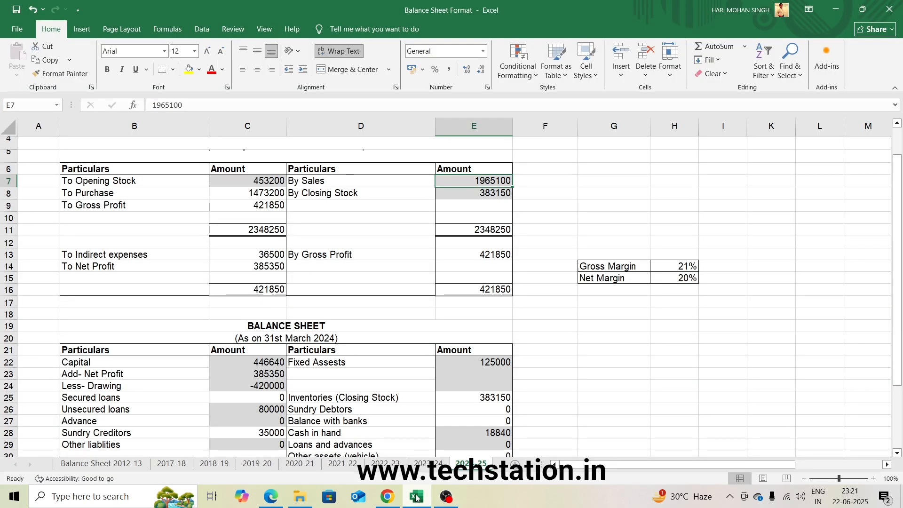
left_click(389, 497)
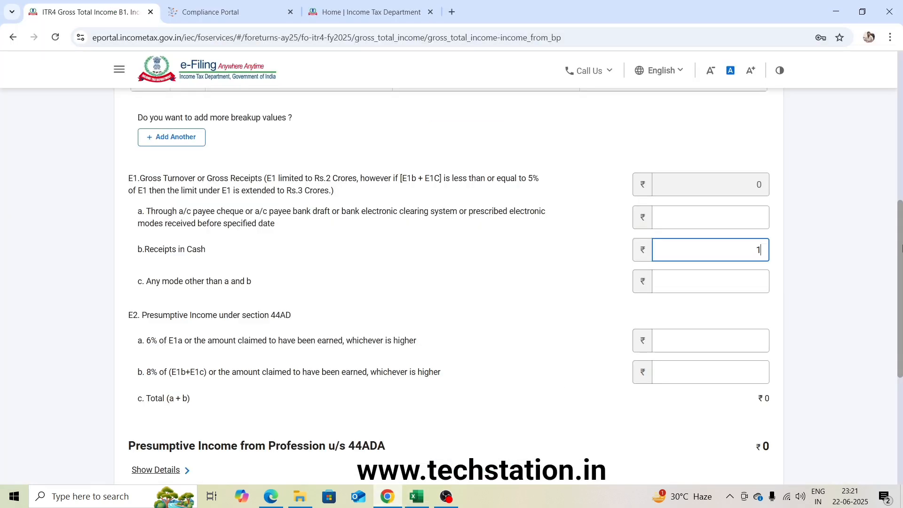
type("1965100")
left_click(795, 267)
scroll(845, 263, "down", 3)
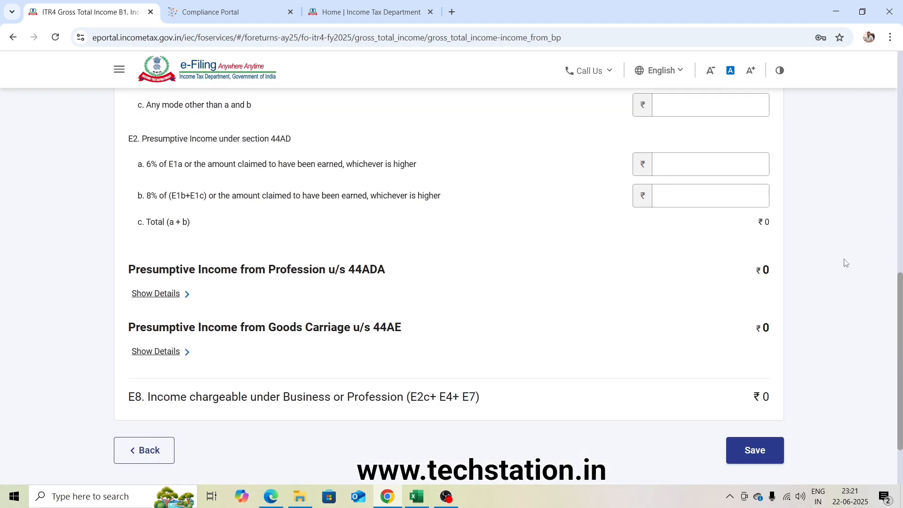
Check the E1 and E2 rows of section 44AD, and look up the To Net Profit amount in the Excel balance sheet workbook.
scroll(845, 263, "up", 1)
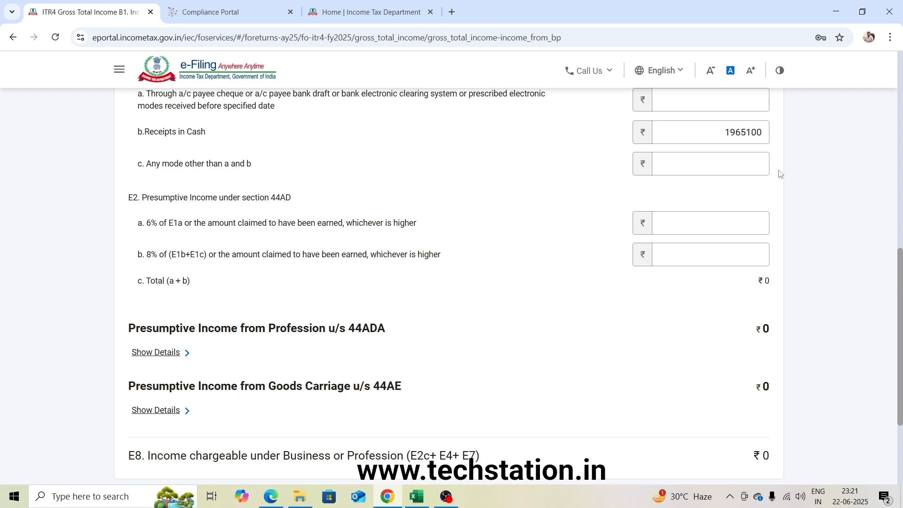
scroll(799, 169, "up", 1)
left_click(691, 161)
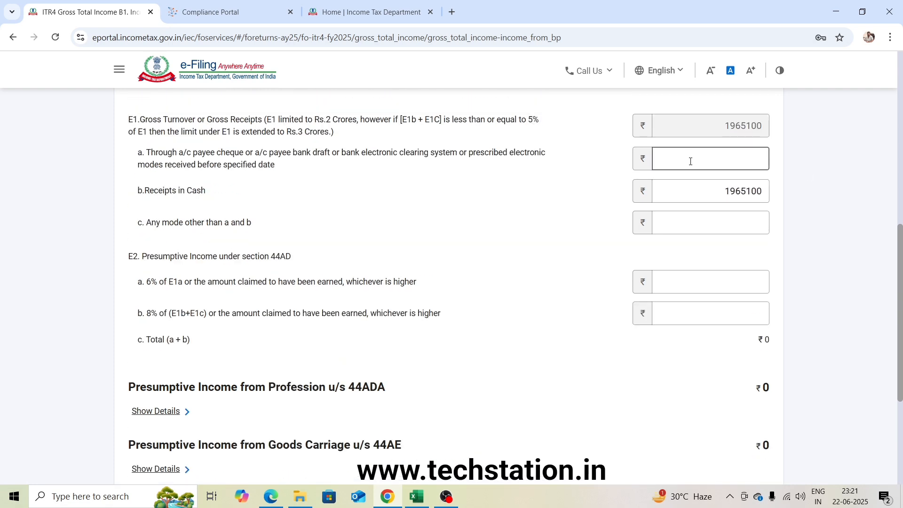
left_click(327, 282)
left_click(687, 193)
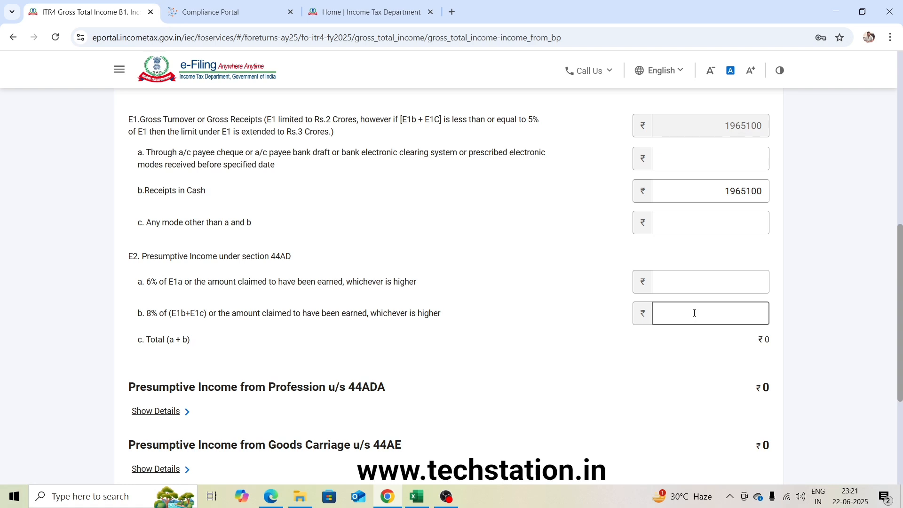
key("alt+Tab")
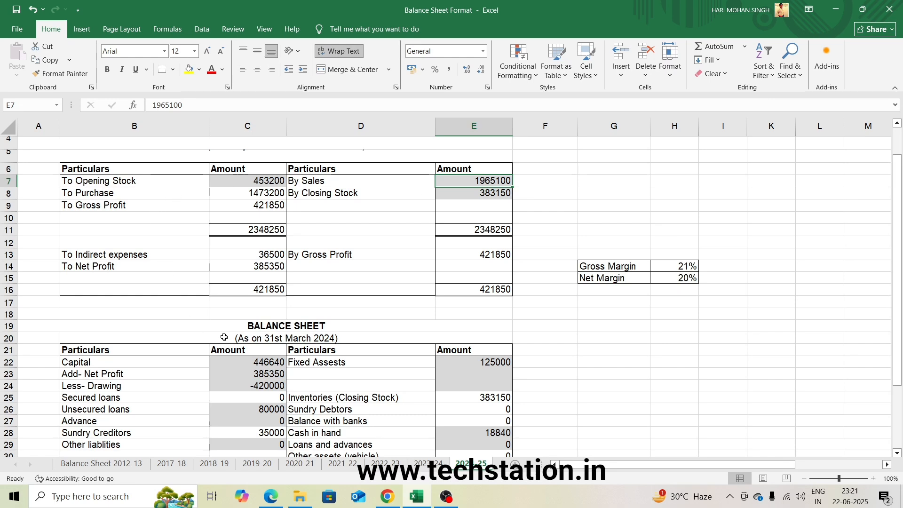
scroll(363, 341, "down", 1)
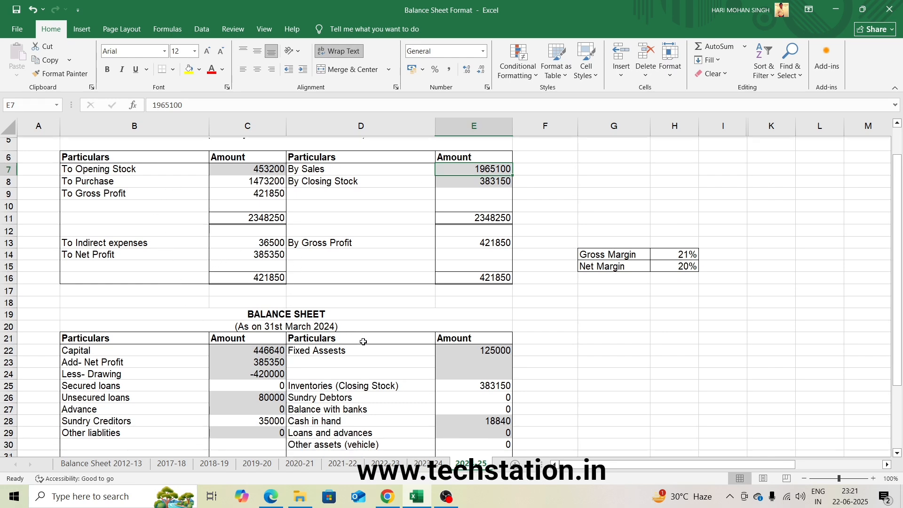
scroll(363, 342, "down", 2)
scroll(363, 343, "up", 3)
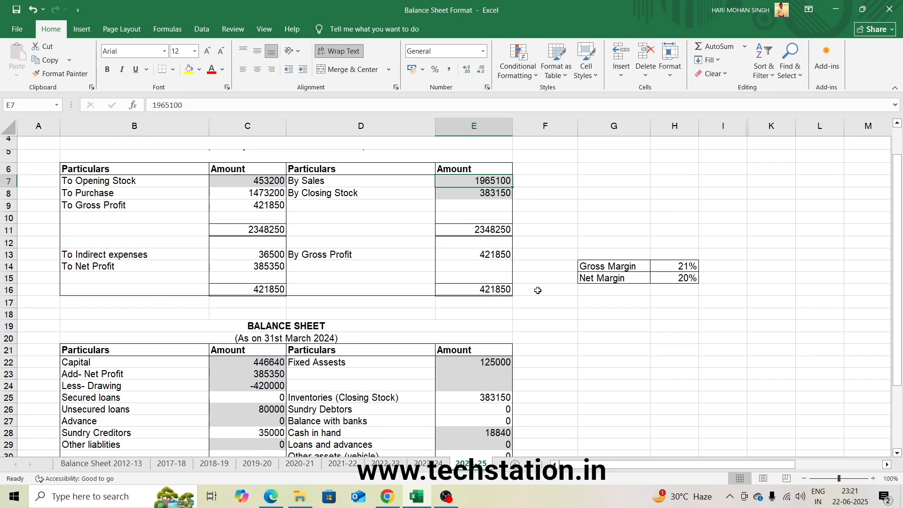
left_click(275, 267)
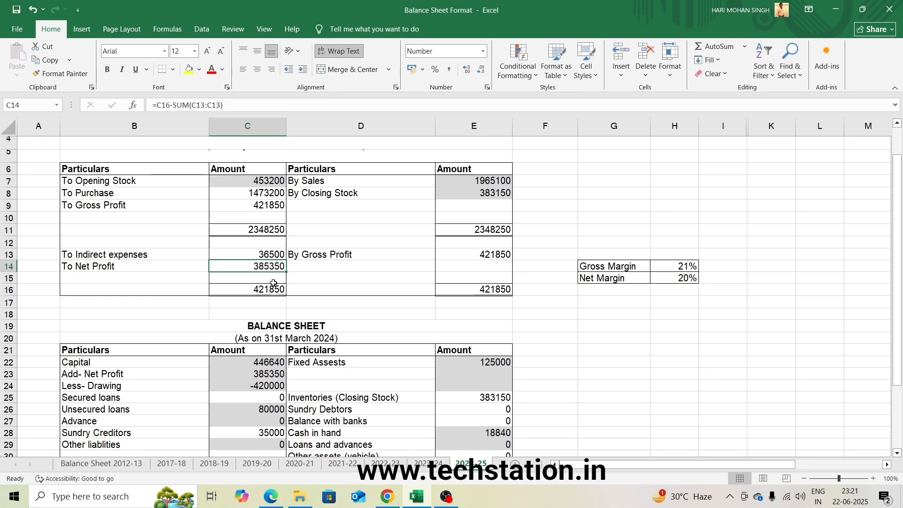
key("alt+Tab")
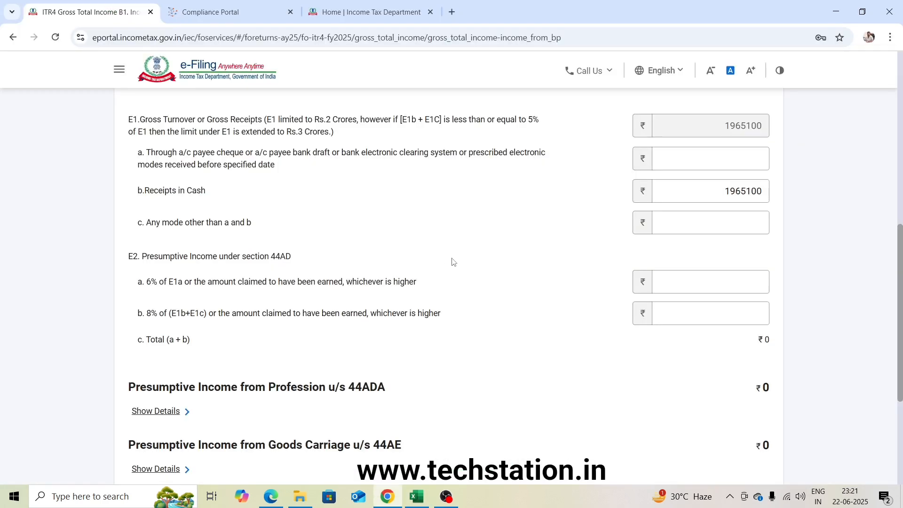
Enter 385350 as presumptive income in row E2b (8%), save the B1 business income, and acknowledge the salary notice.
type("385350")
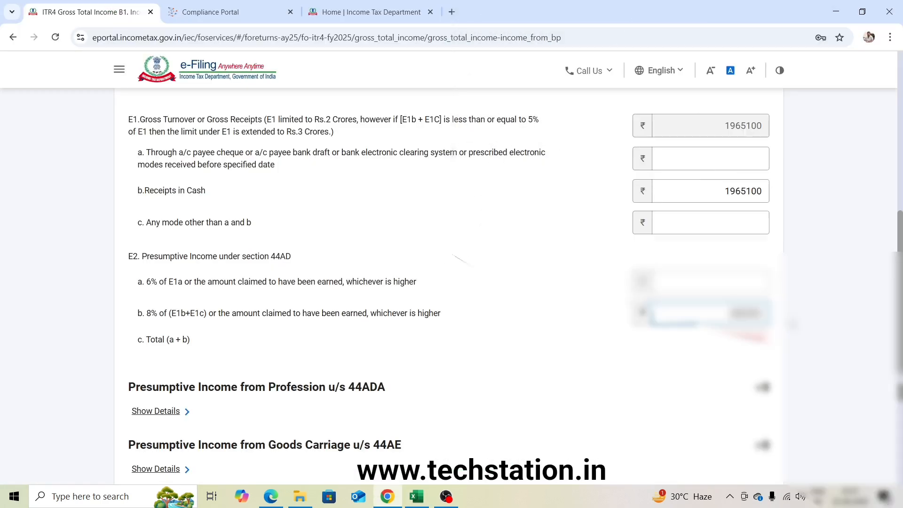
key("Tab")
scroll(861, 331, "down", 2)
scroll(860, 331, "down", 1)
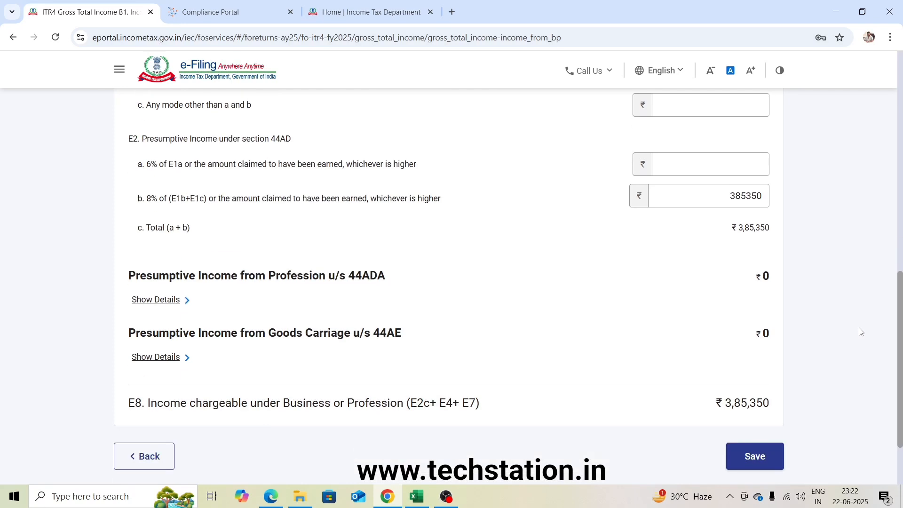
scroll(860, 332, "down", 2)
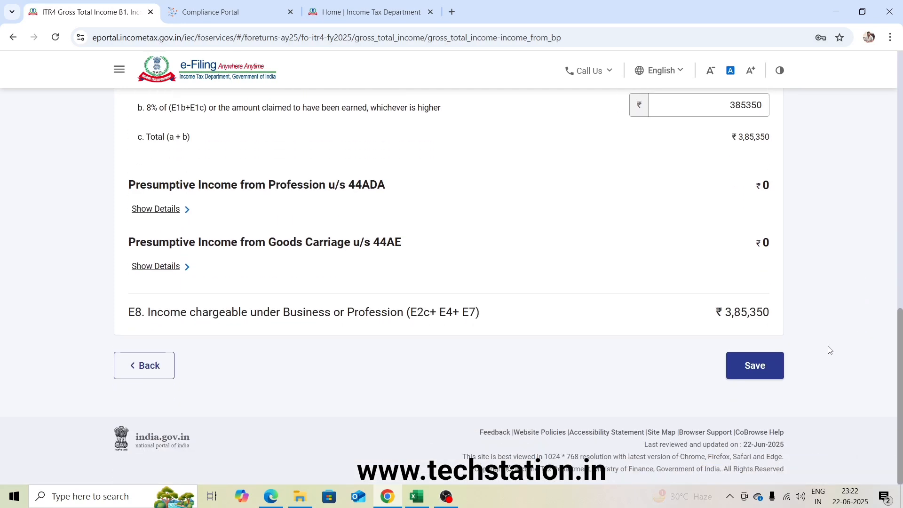
left_click(762, 372)
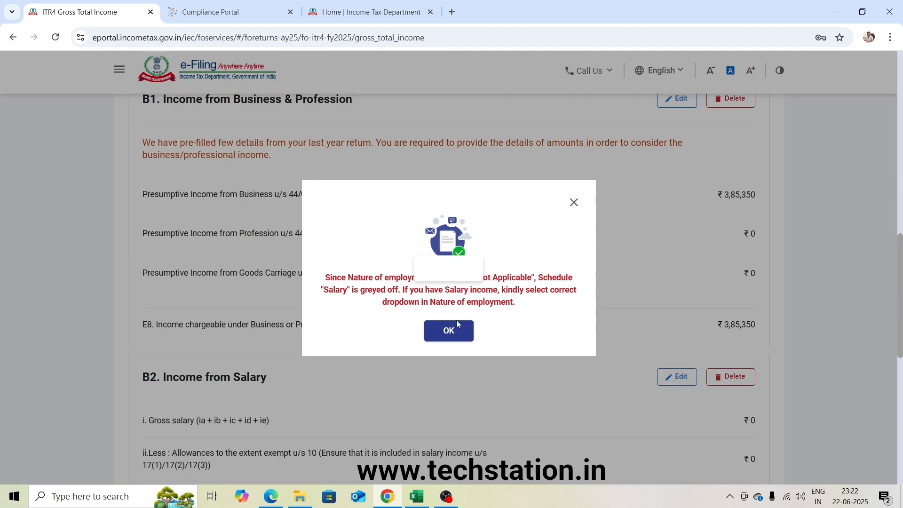
left_click(449, 331)
Review the B2 salary and B3 house property income, and expand Section 24(b) to check the interest on borrowed capital.
scroll(677, 318, "down", 9)
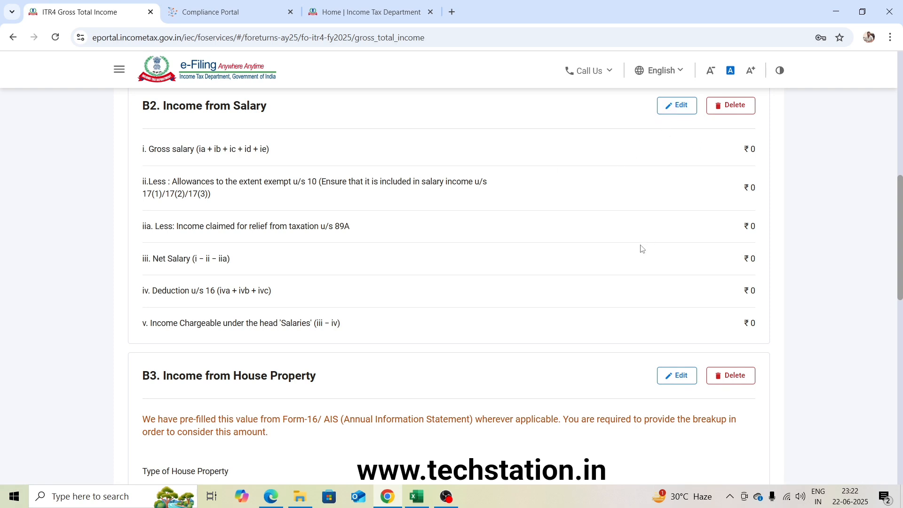
scroll(643, 249, "down", 1)
scroll(642, 250, "down", 5)
scroll(642, 249, "up", 2)
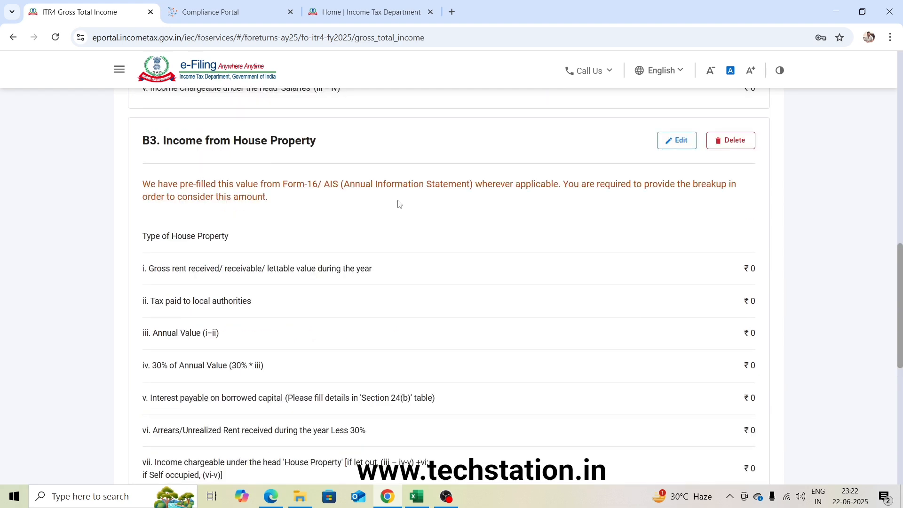
scroll(544, 262, "down", 3)
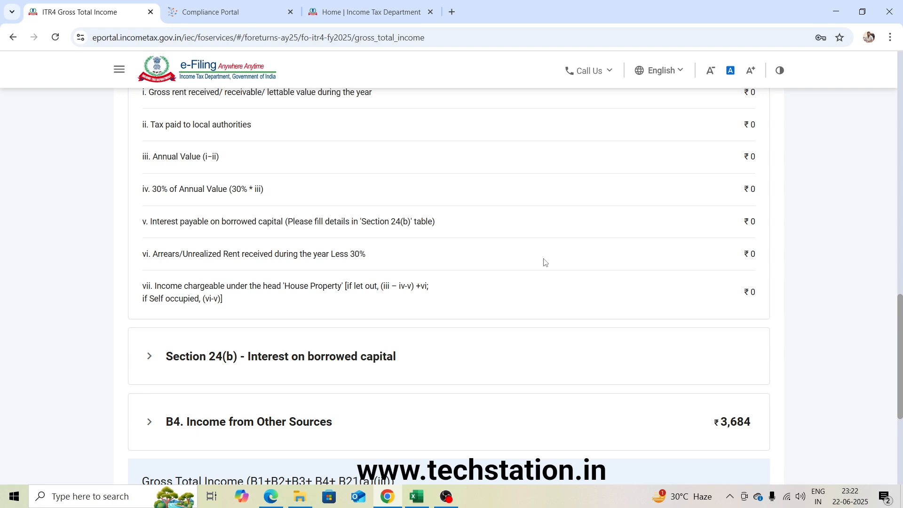
scroll(543, 261, "down", 2)
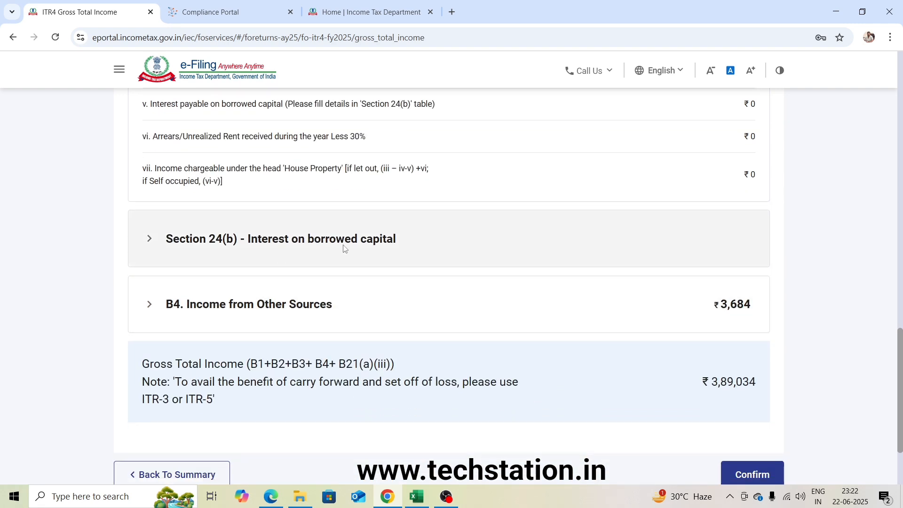
left_click(150, 241)
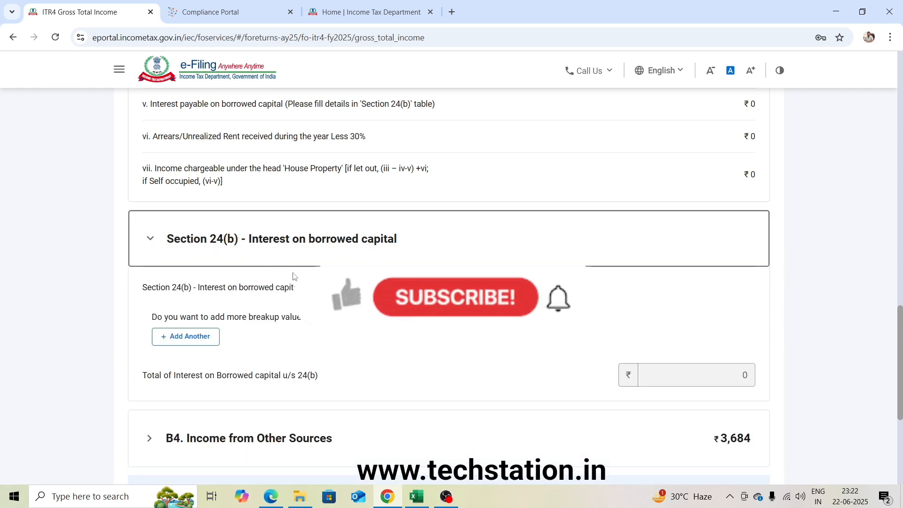
scroll(294, 276, "down", 4)
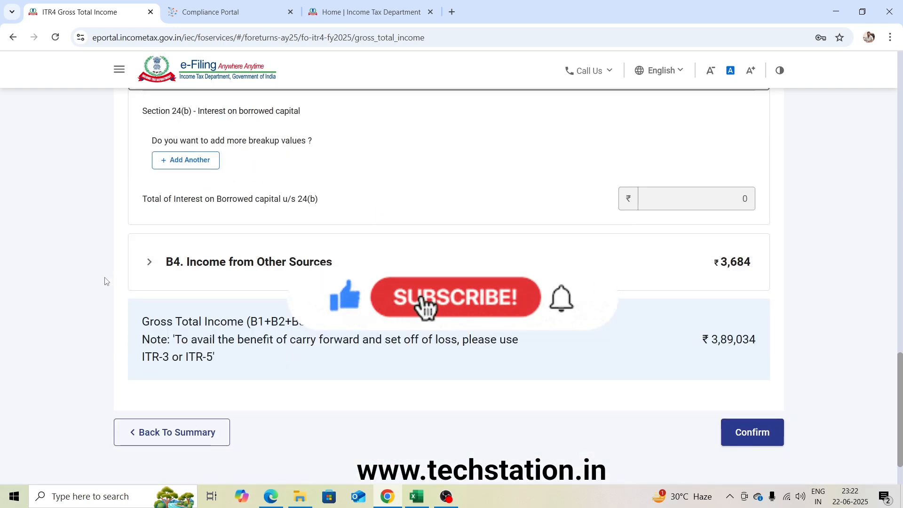
Expand B4 Income from Other Sources to check the dividend and savings interest, and confirm the Gross Total Income schedule.
left_click(149, 263)
scroll(198, 271, "down", 3)
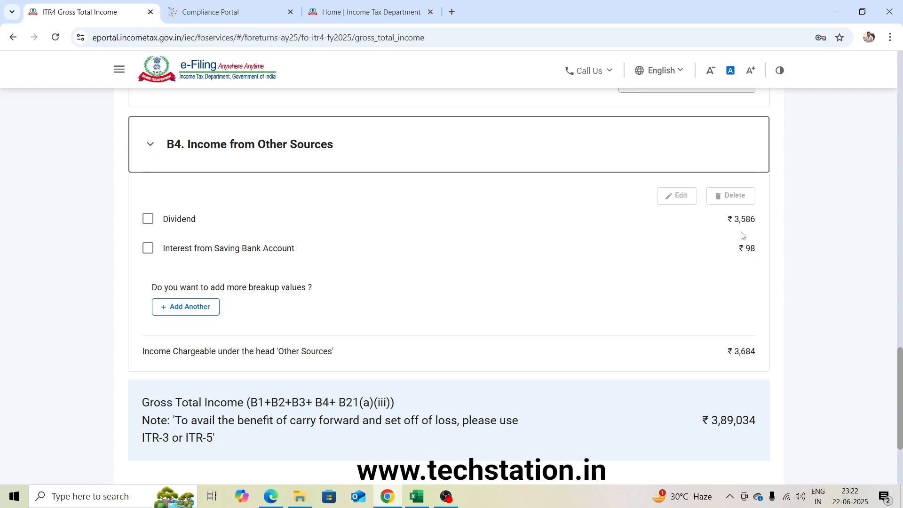
scroll(755, 282, "down", 3)
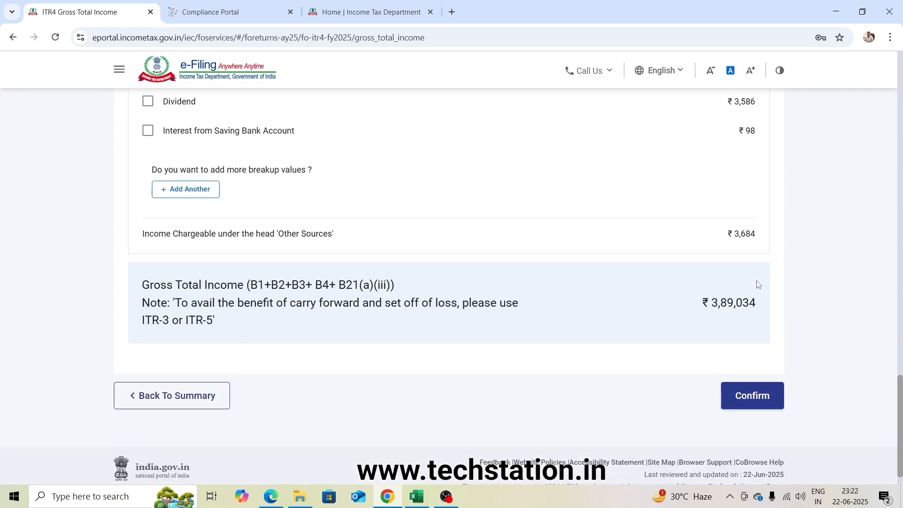
left_click(762, 399)
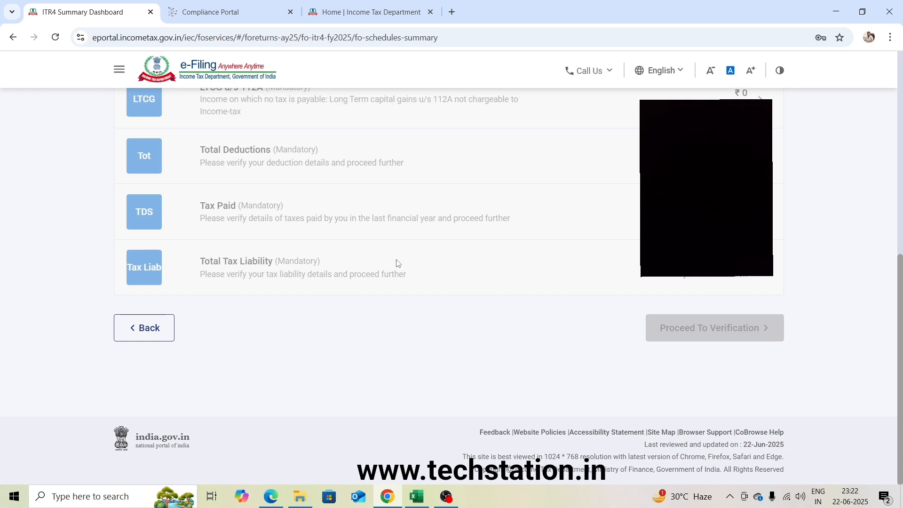
scroll(397, 263, "up", 5)
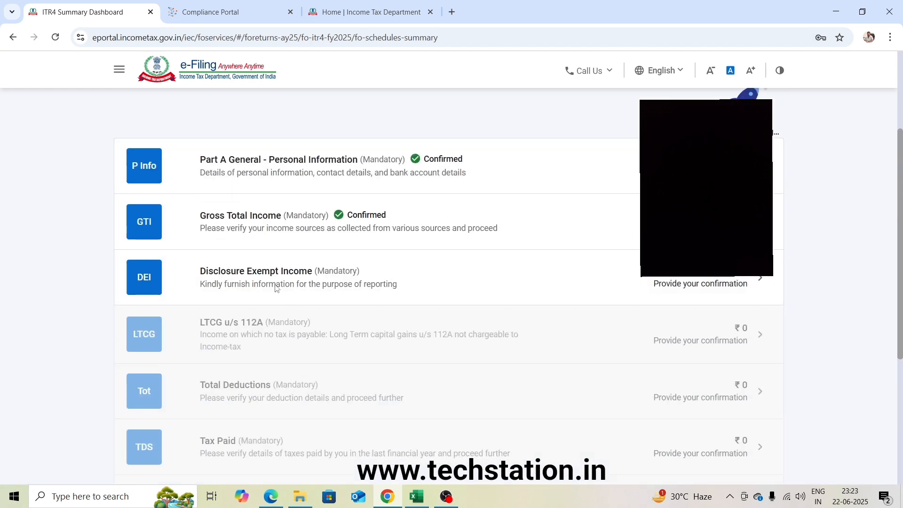
Open the Disclosure Exempt Income schedule, bring up the Financial Particulars of the Business for editing, and look over its E11 to E25 rows.
left_click(324, 281)
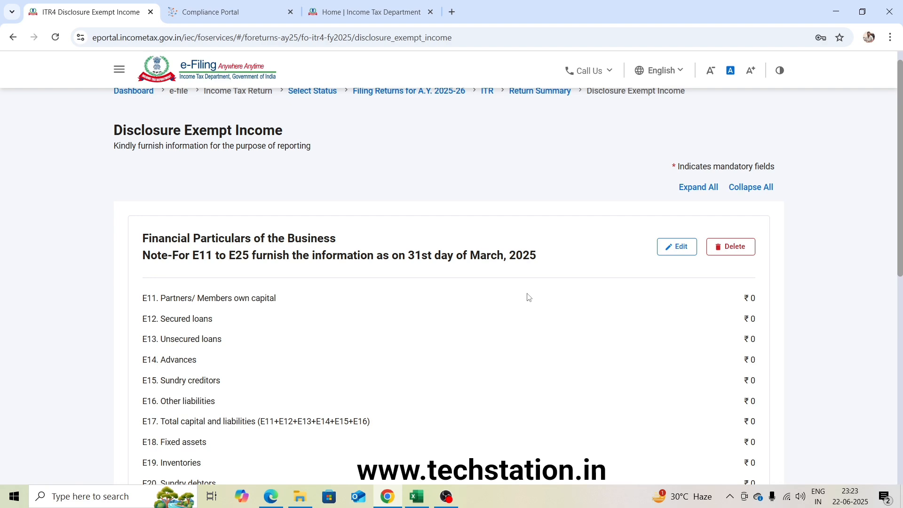
scroll(528, 298, "down", 4)
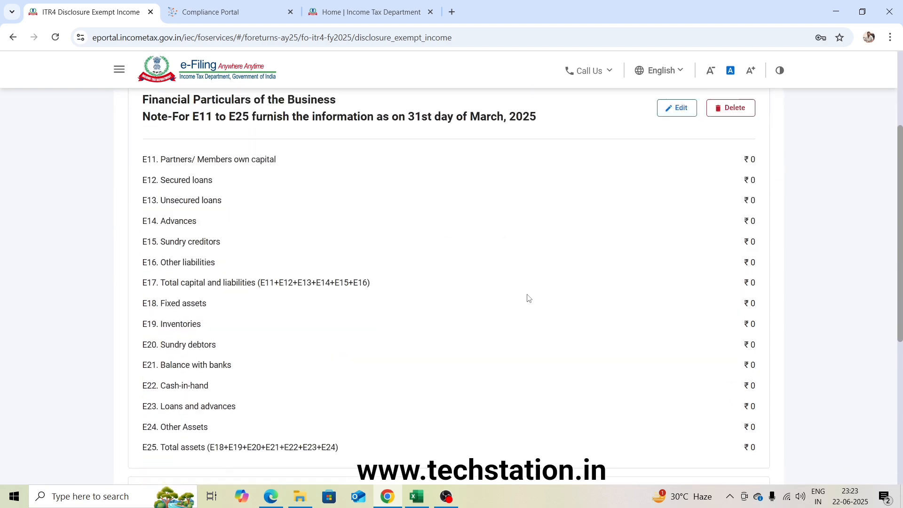
scroll(529, 298, "down", 7)
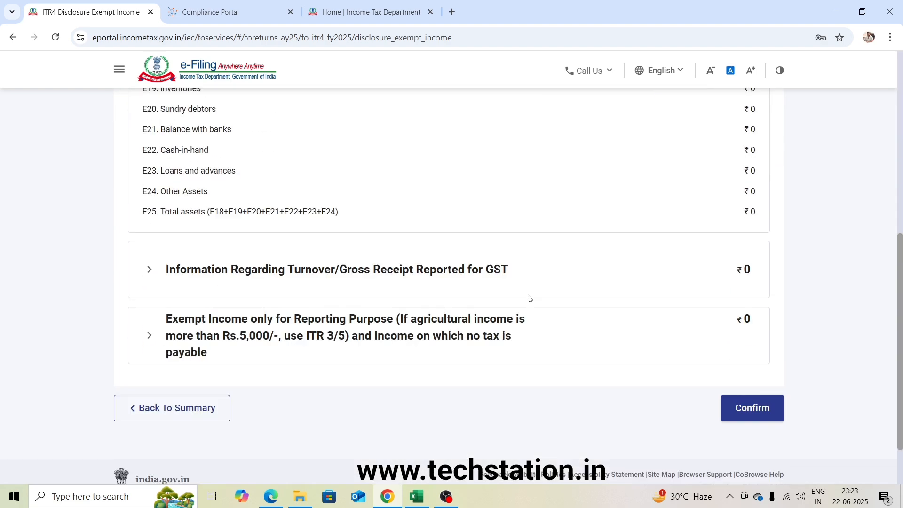
scroll(528, 295, "up", 8)
middle_click(527, 294)
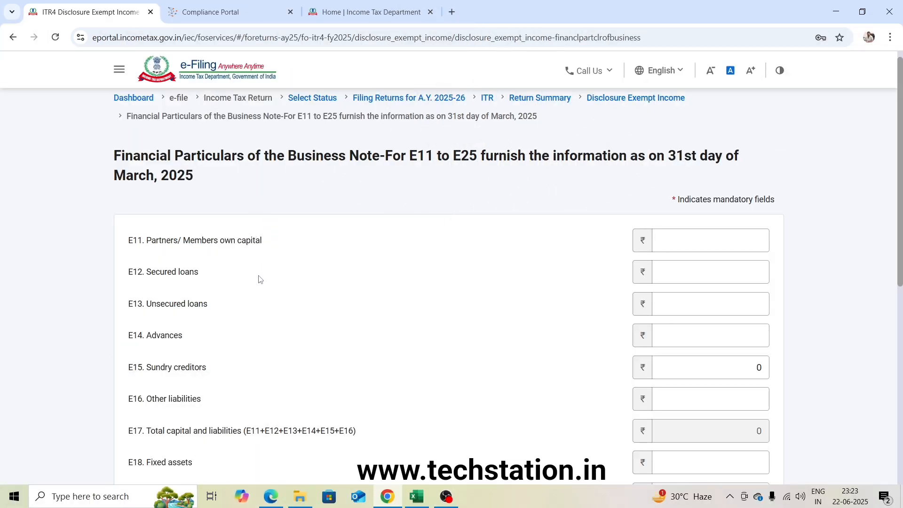
scroll(260, 282, "down", 3)
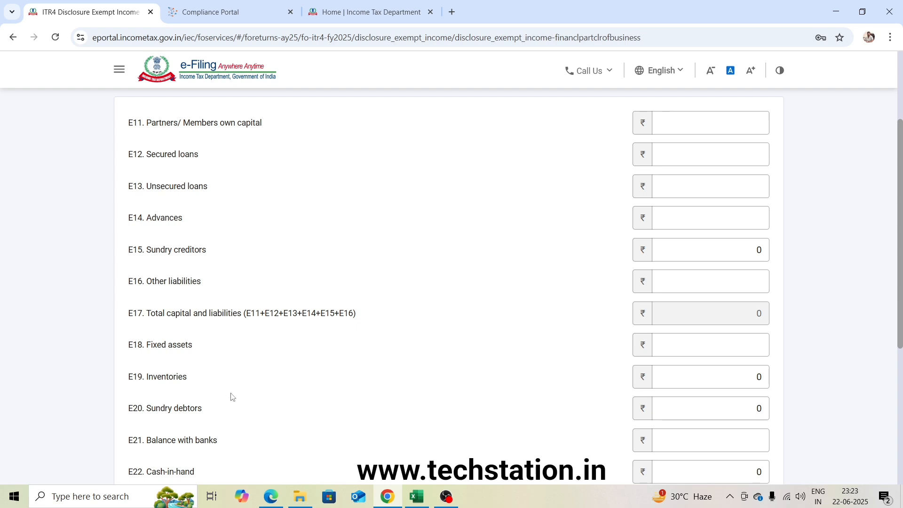
scroll(232, 405, "down", 1)
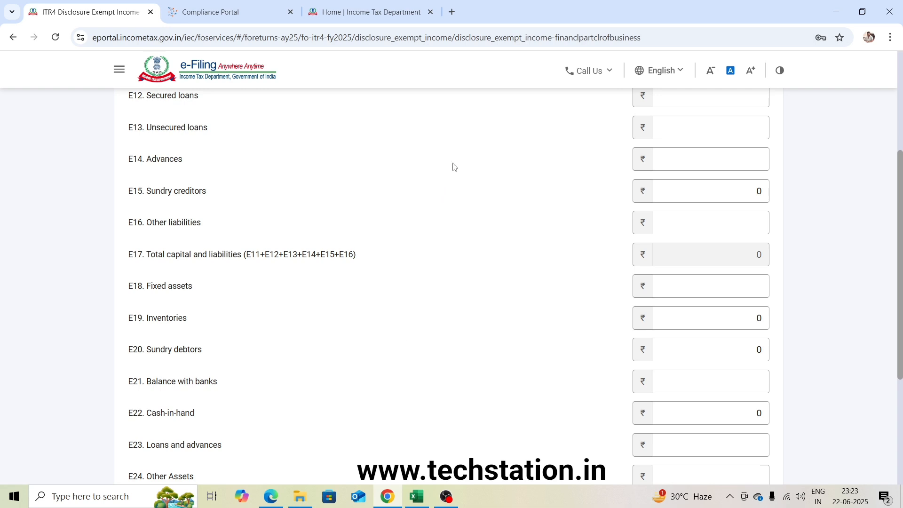
scroll(620, 342, "up", 1)
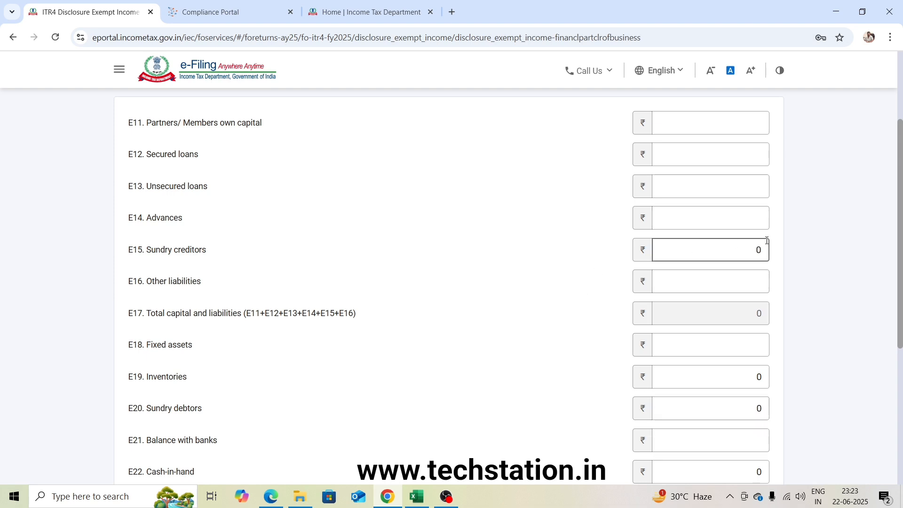
Set E15 Sundry creditors to 35000, copied from the Sundry Creditors amount in the Excel balance sheet.
left_click_drag(760, 249, 755, 251)
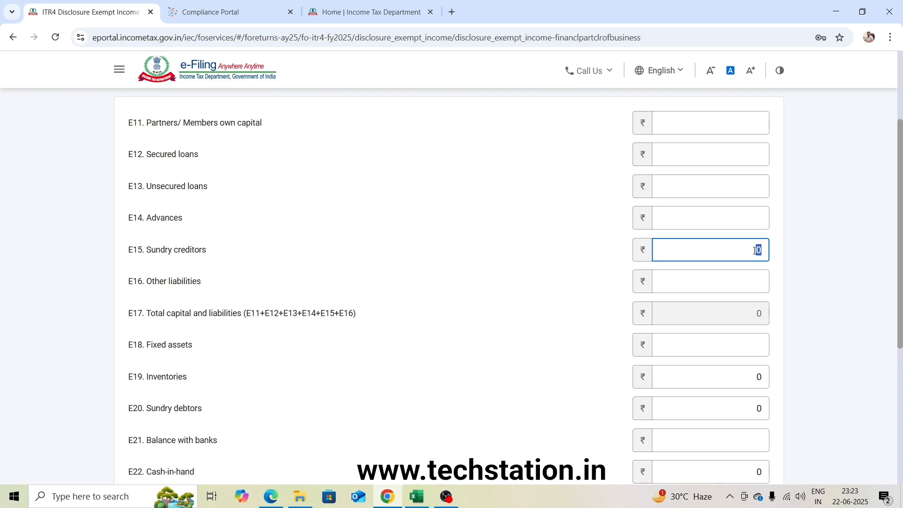
key("alt+Tab")
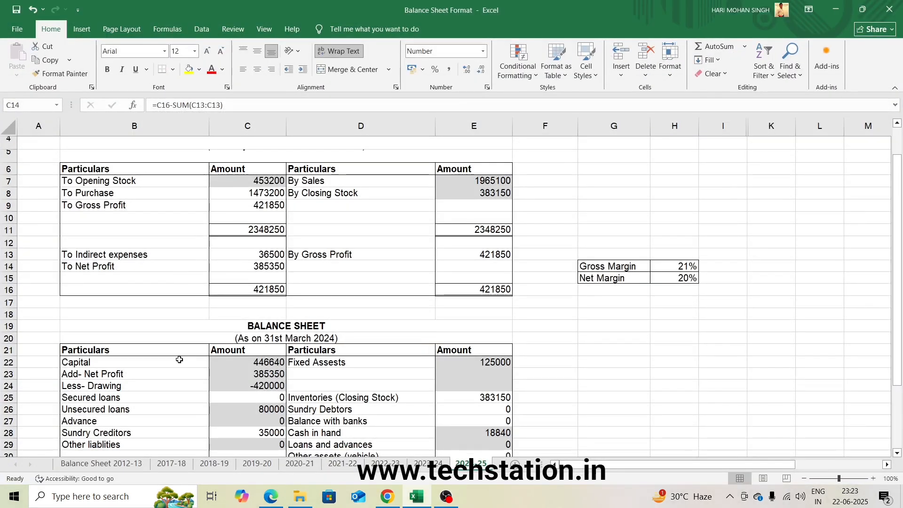
scroll(179, 360, "down", 2)
left_click(248, 357)
key("ctrl+c")
key("alt+Tab")
key("ctrl+v")
Set E19 Inventories to 383150, matching the closing stock in the Excel balance sheet.
left_click(749, 375)
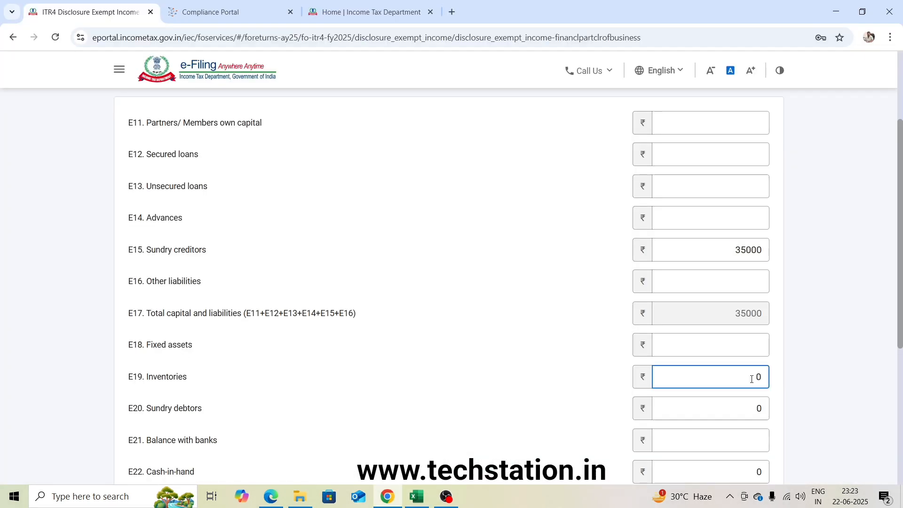
key("alt+Tab")
key("alt+Tab")
type("383150")
key("alt+Tab")
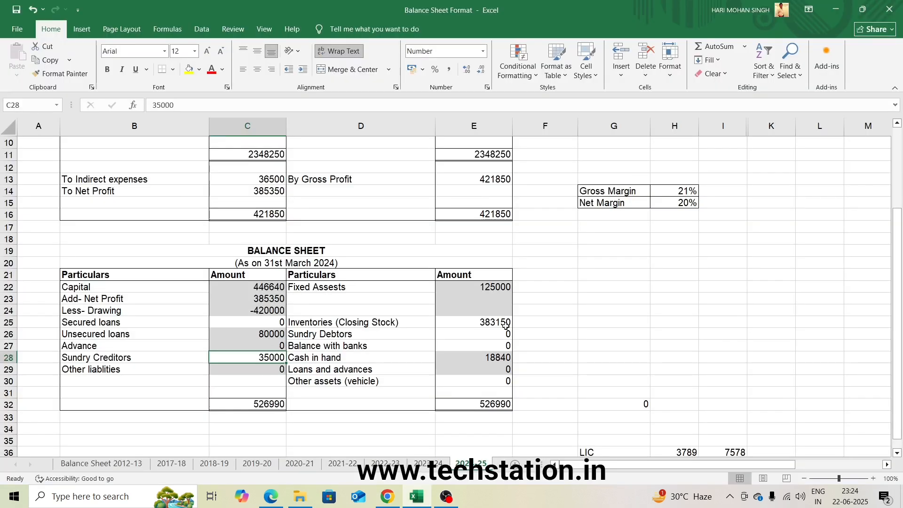
Set E22 Cash-in-hand to 18840 from the Excel balance sheet and save the financial particulars.
key("alt+Tab")
scroll(774, 372, "down", 2)
key("alt+Tab")
key("alt+Tab")
key("alt+Tab")
key("alt+Tab")
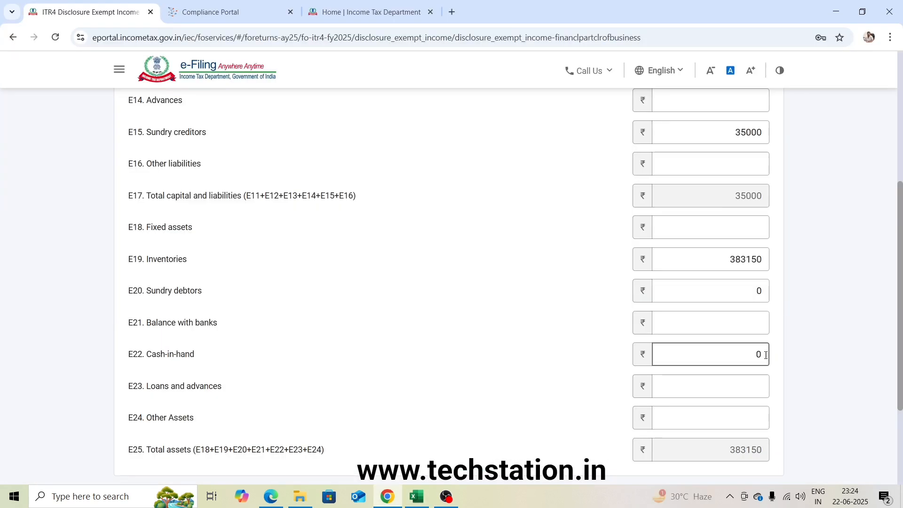
left_click(766, 354)
key("BackSpace")
type("18840")
scroll(769, 354, "down", 3)
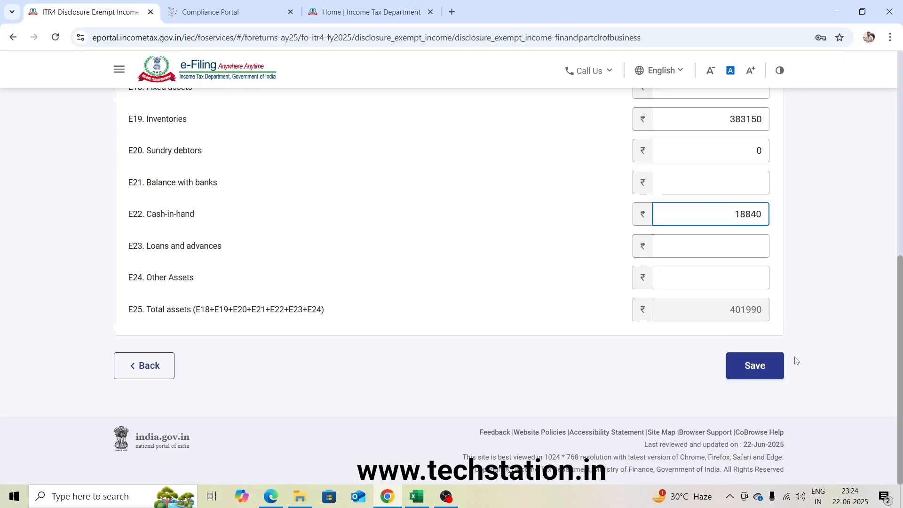
left_click(755, 366)
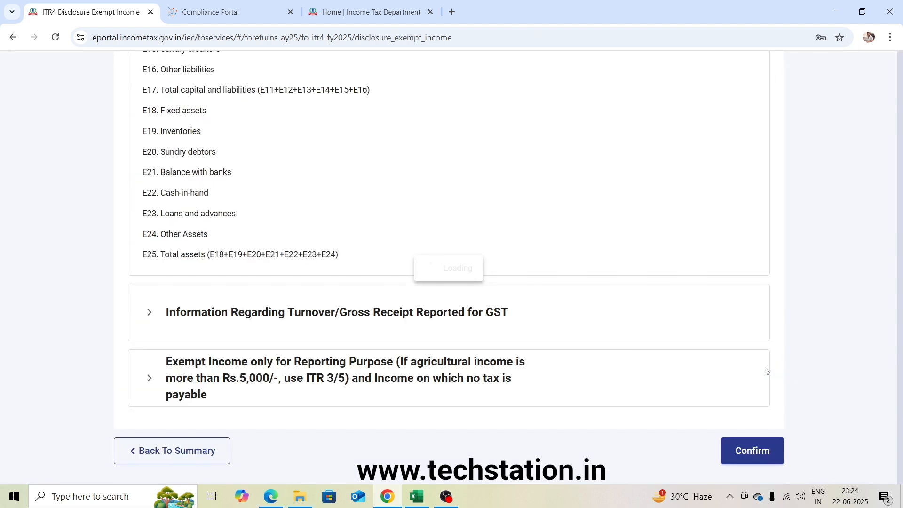
Check the section on turnover reported for GST without adding entries, and confirm the Disclosure Exempt Income schedule.
scroll(767, 371, "down", 5)
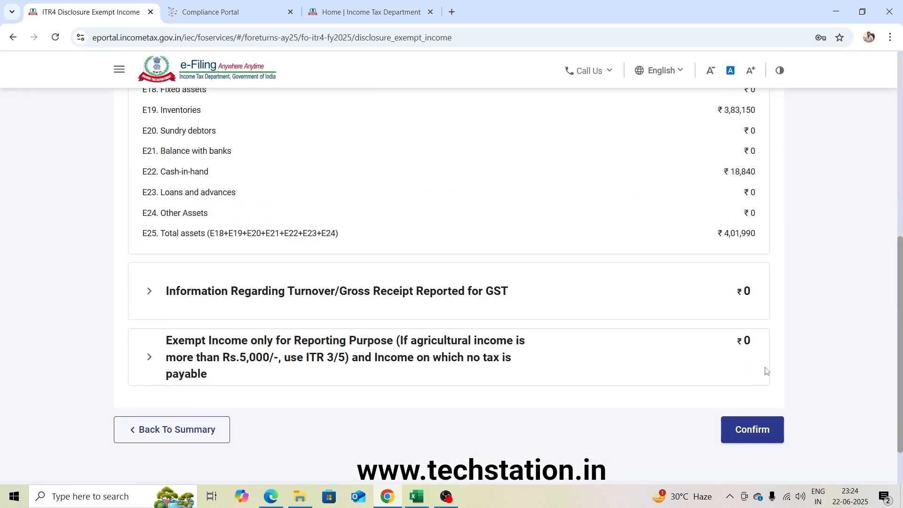
left_click(148, 307)
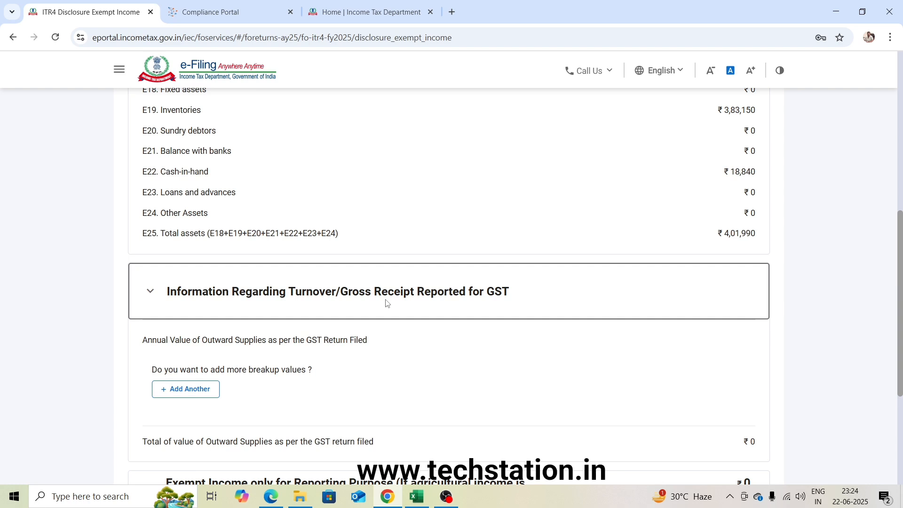
left_click(150, 292)
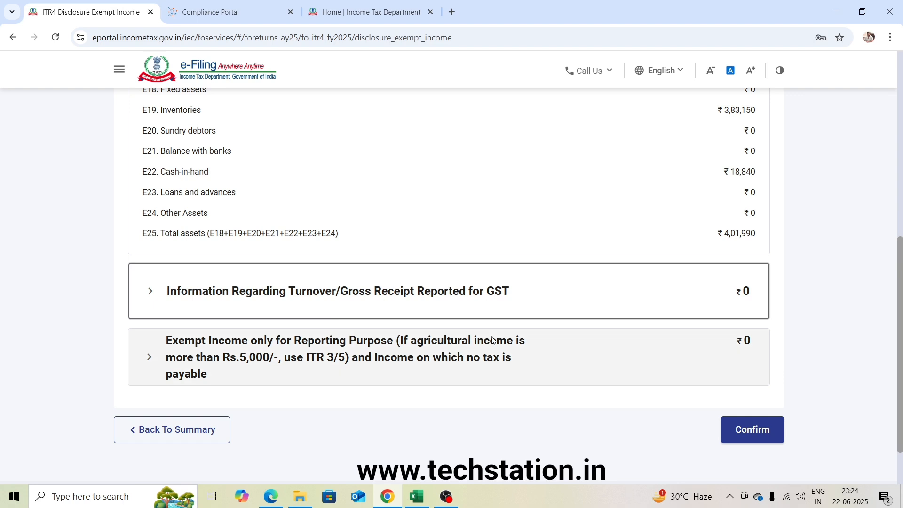
scroll(306, 356, "down", 1)
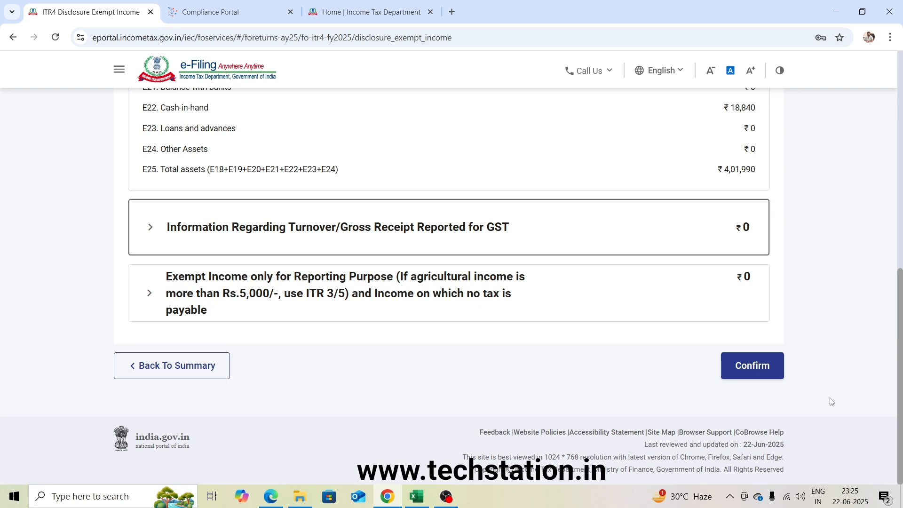
left_click(749, 374)
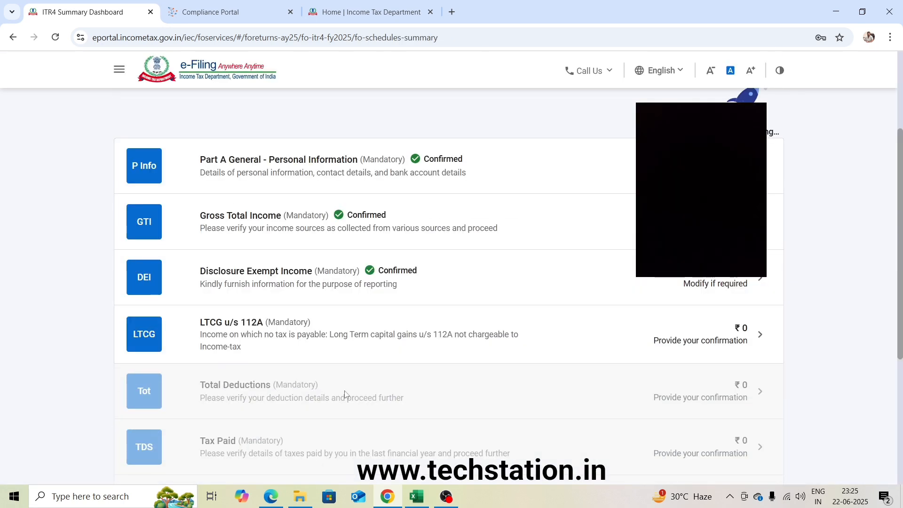
Confirm the LTCG u/s 112A schedule with its amounts left blank, and review and confirm the Total Deductions schedule.
left_click(312, 336)
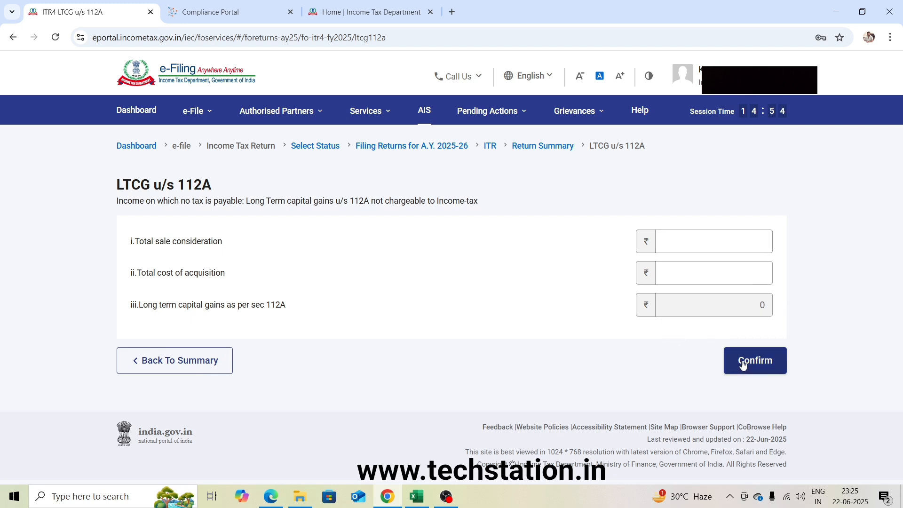
left_click(766, 370)
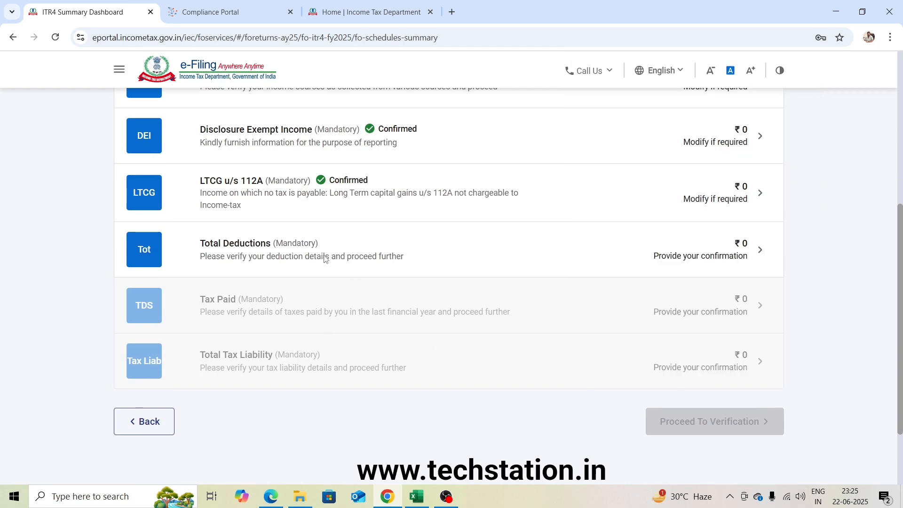
left_click(325, 259)
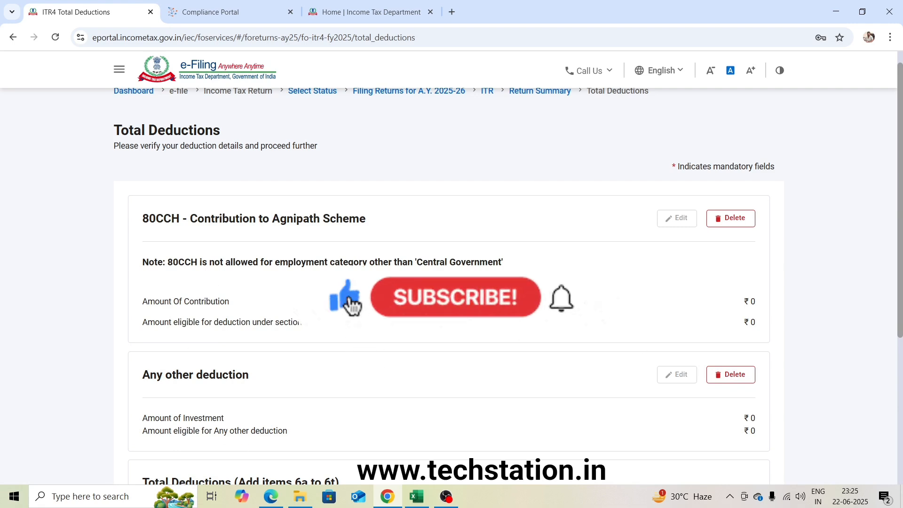
scroll(449, 282, "down", 5)
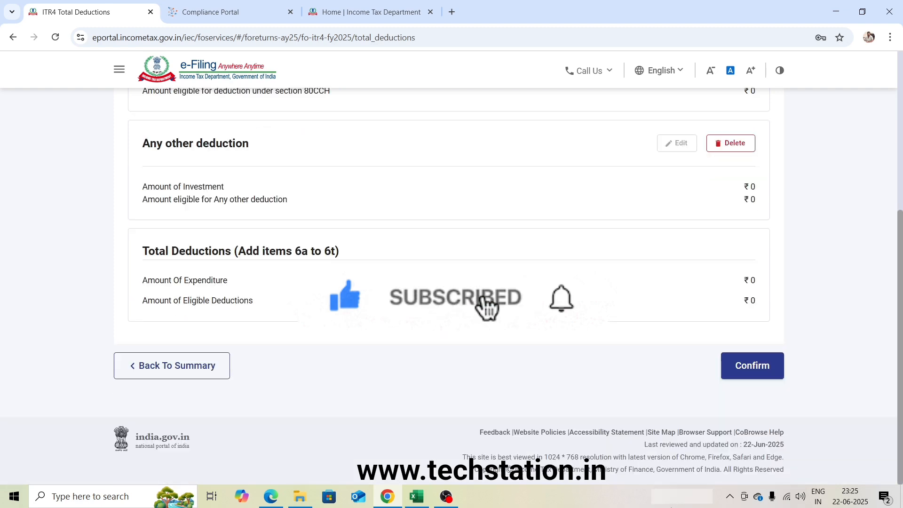
left_click(753, 365)
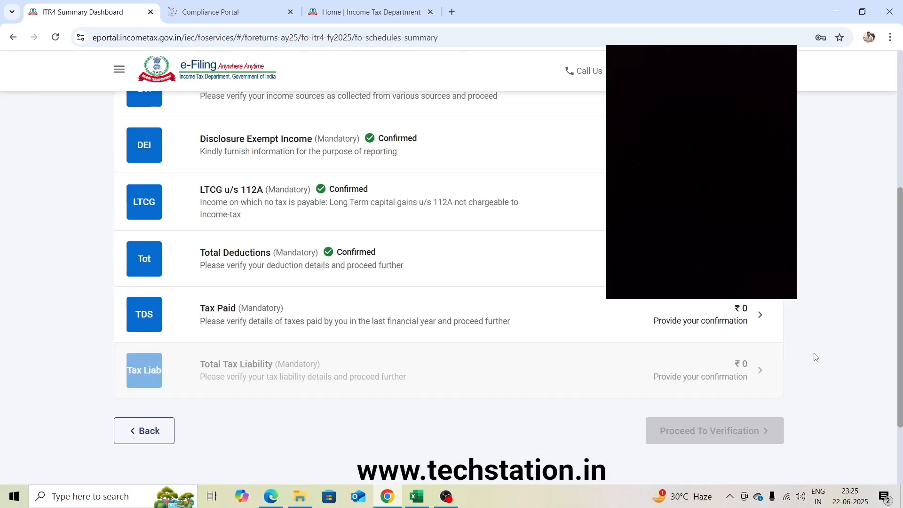
Open the Tax Paid schedule, review its TDS, TCS and advance tax sections, and confirm it.
scroll(816, 357, "down", 1)
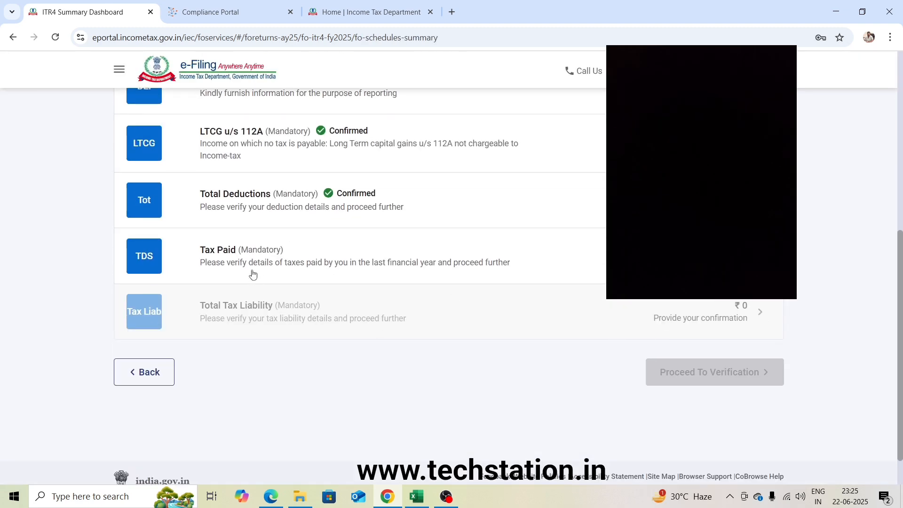
left_click(255, 259)
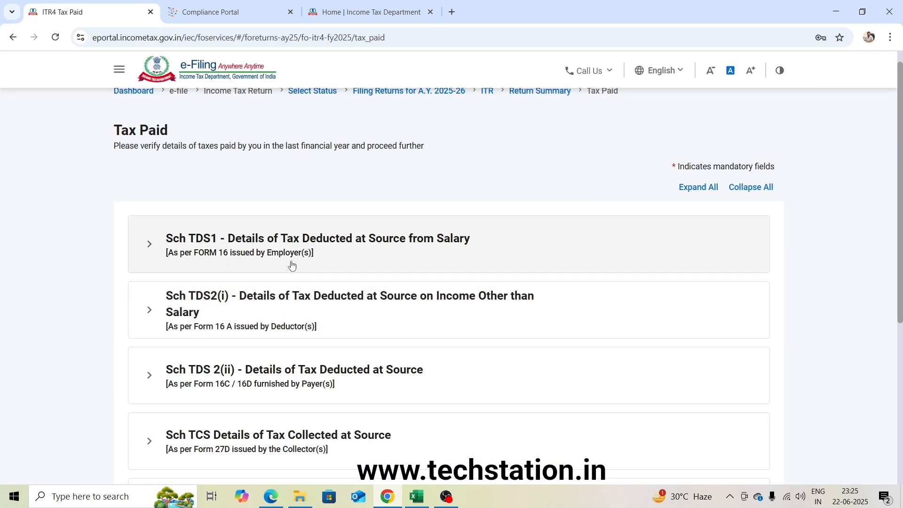
scroll(307, 326, "down", 2)
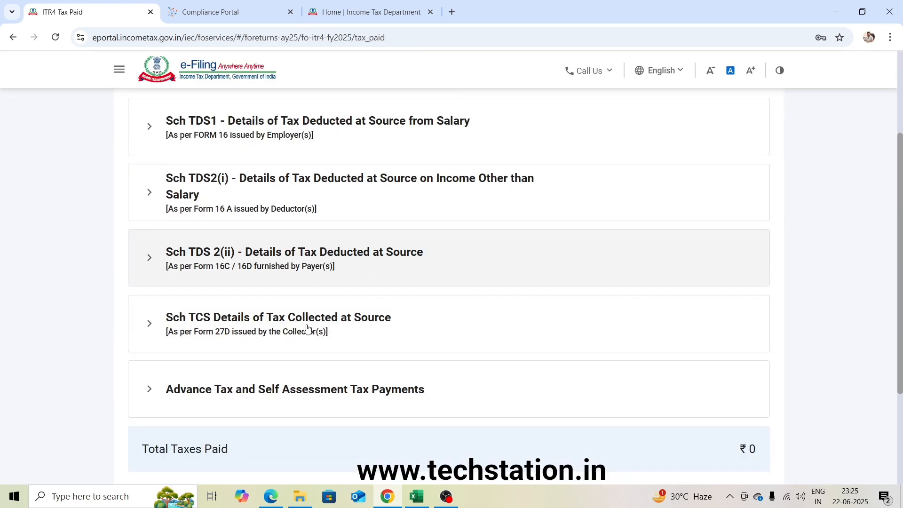
scroll(307, 327, "down", 1)
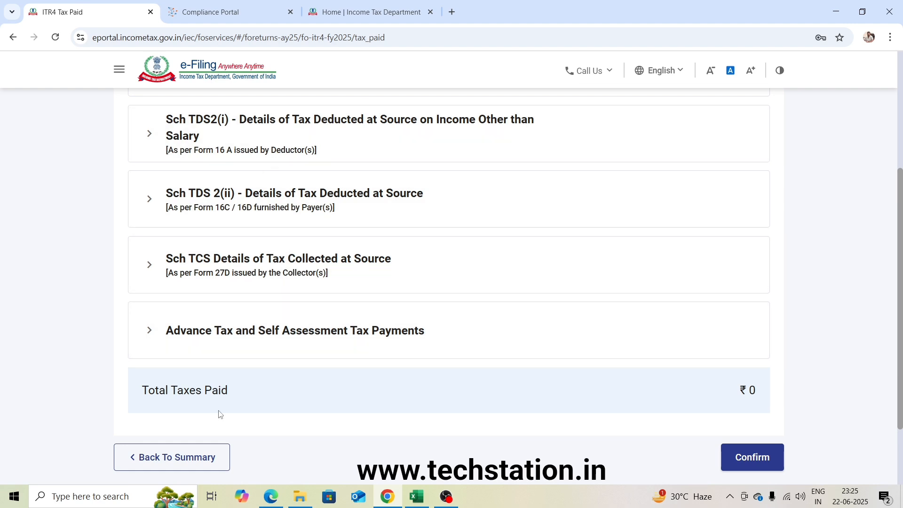
left_click(759, 461)
Open the Total Tax Liability schedule, review the computation of income, tax and rebate u/s 87A, and confirm it.
scroll(530, 327, "down", 3)
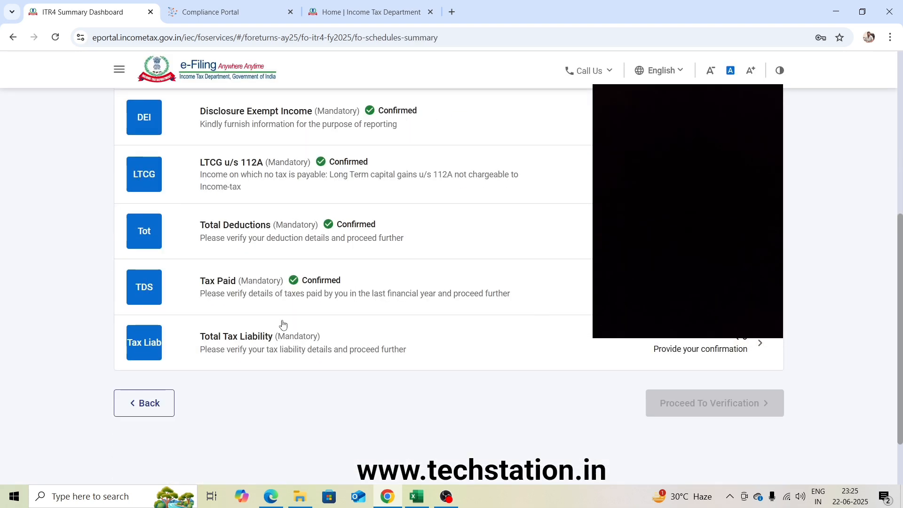
left_click(419, 325)
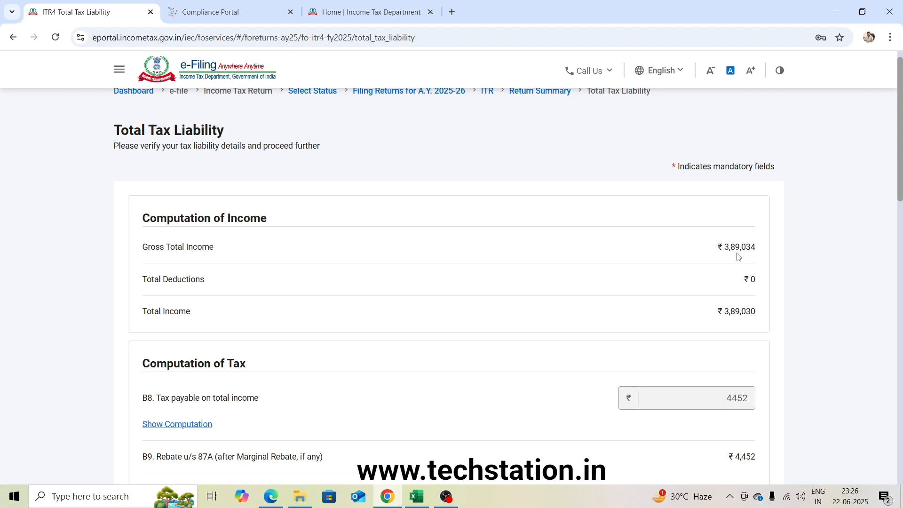
scroll(748, 327, "down", 3)
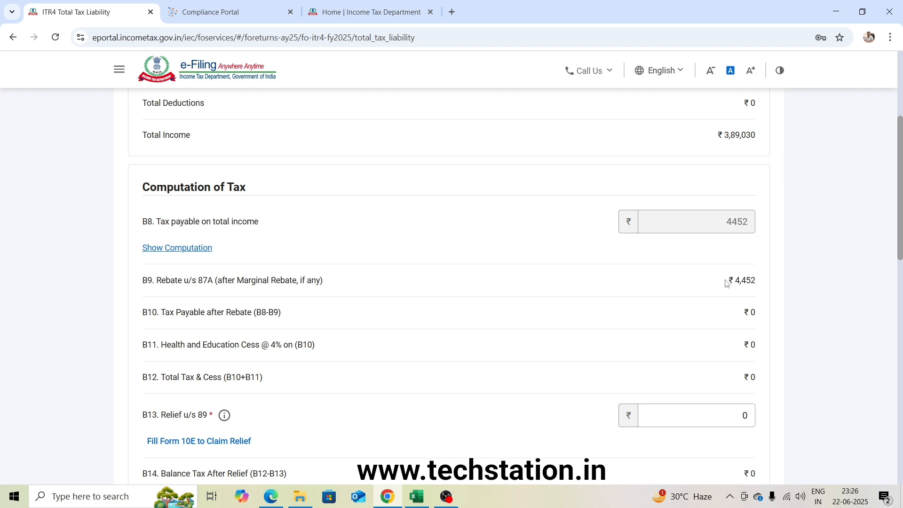
scroll(742, 280, "down", 15)
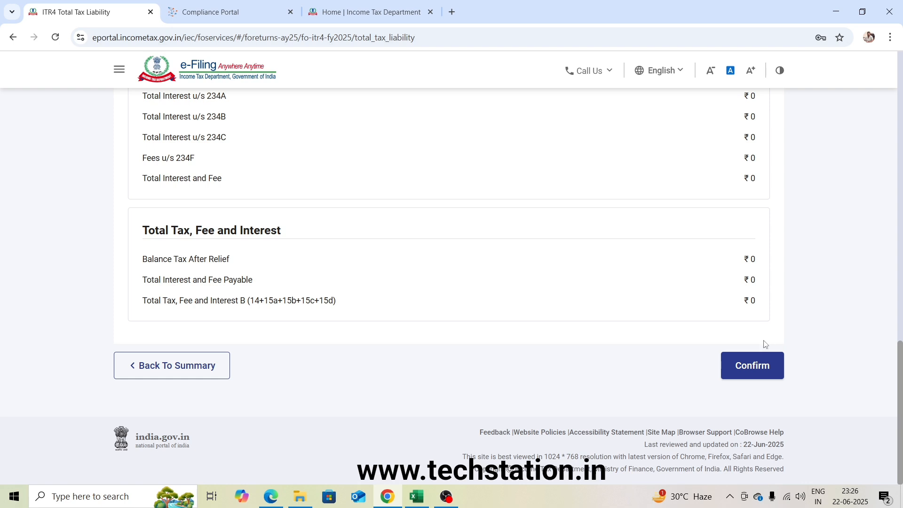
left_click(753, 370)
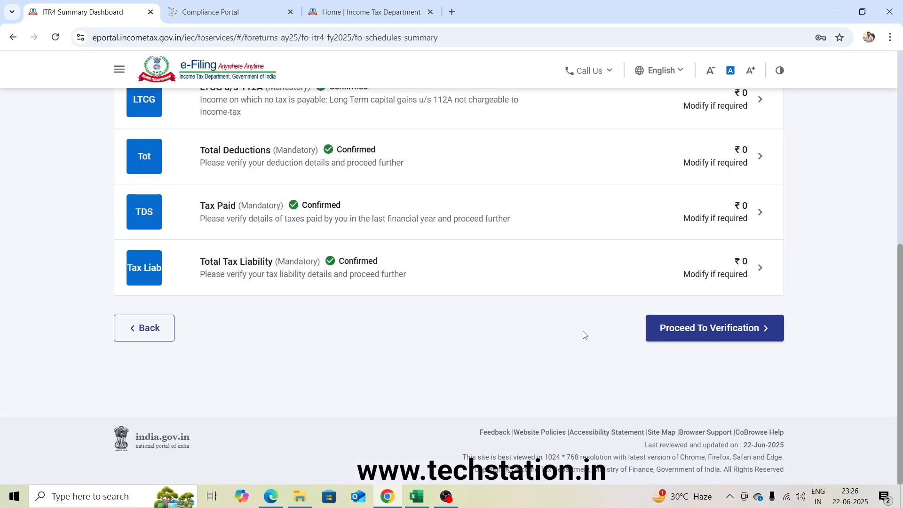
Proceed to verification of the return, look through the tax summary, and continue to previewing and submitting the return.
left_click(739, 335)
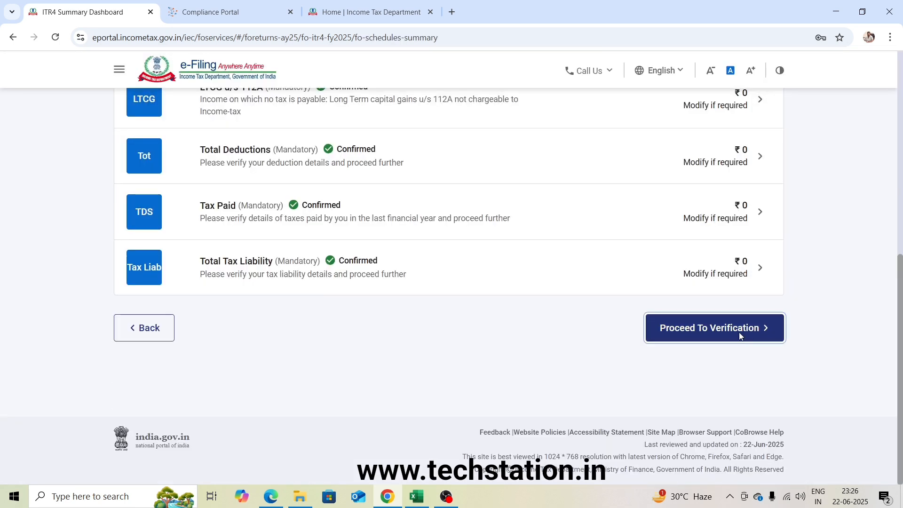
scroll(737, 338, "down", 8)
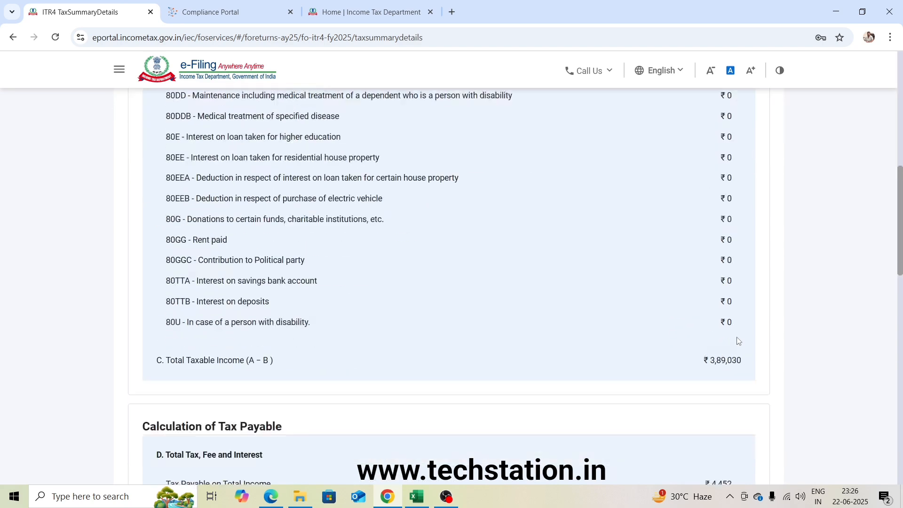
scroll(737, 339, "down", 15)
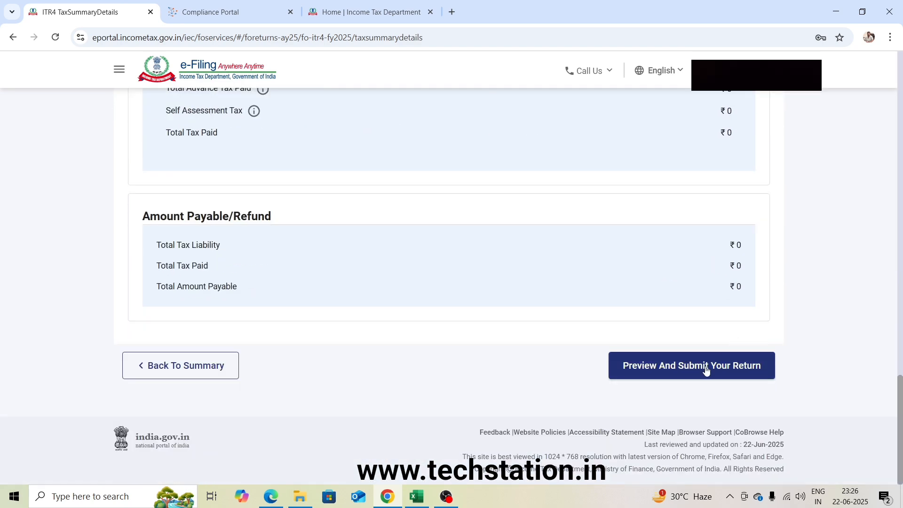
left_click(705, 370)
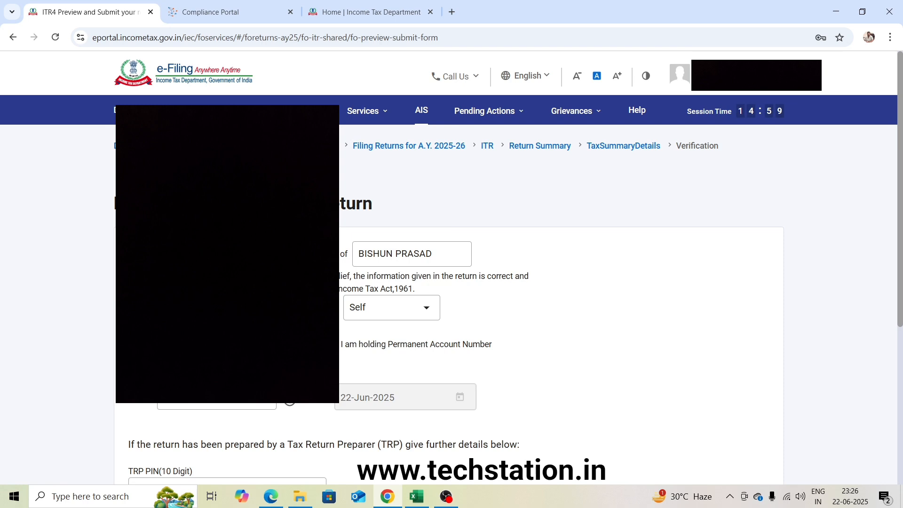
Fill in the mandatory place in the verification declaration, leave the TRP details blank, and run the validation of the return.
scroll(546, 239, "down", 5)
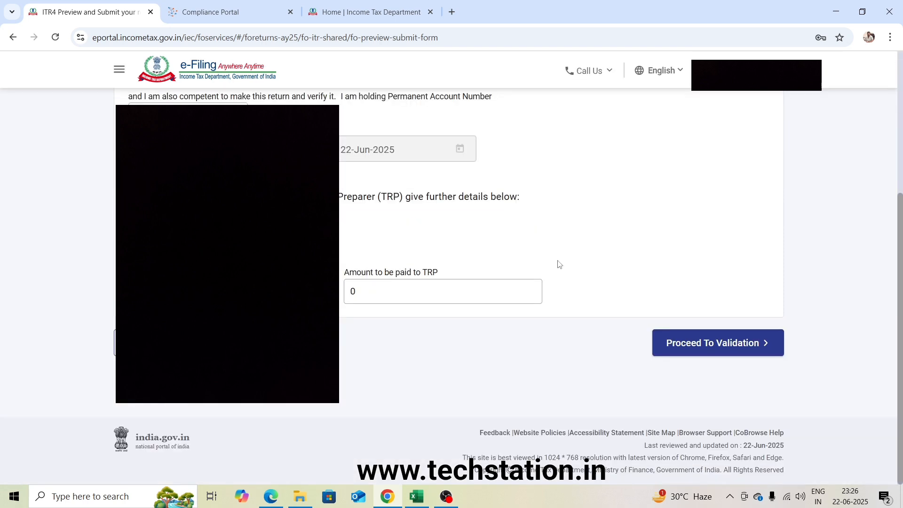
left_click(695, 342)
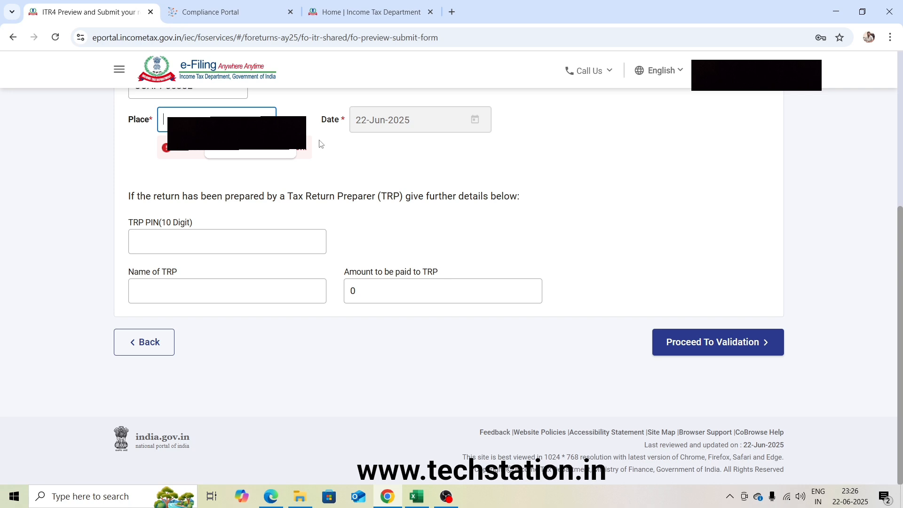
left_click(705, 343)
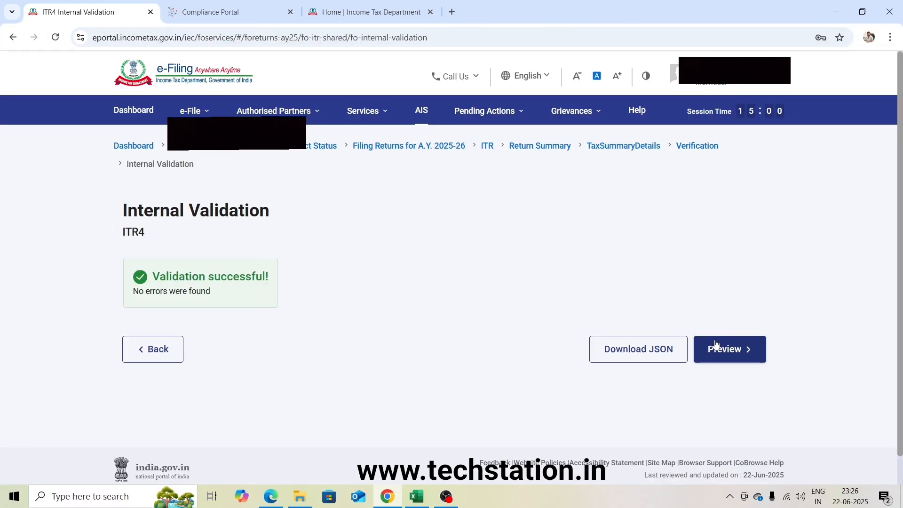